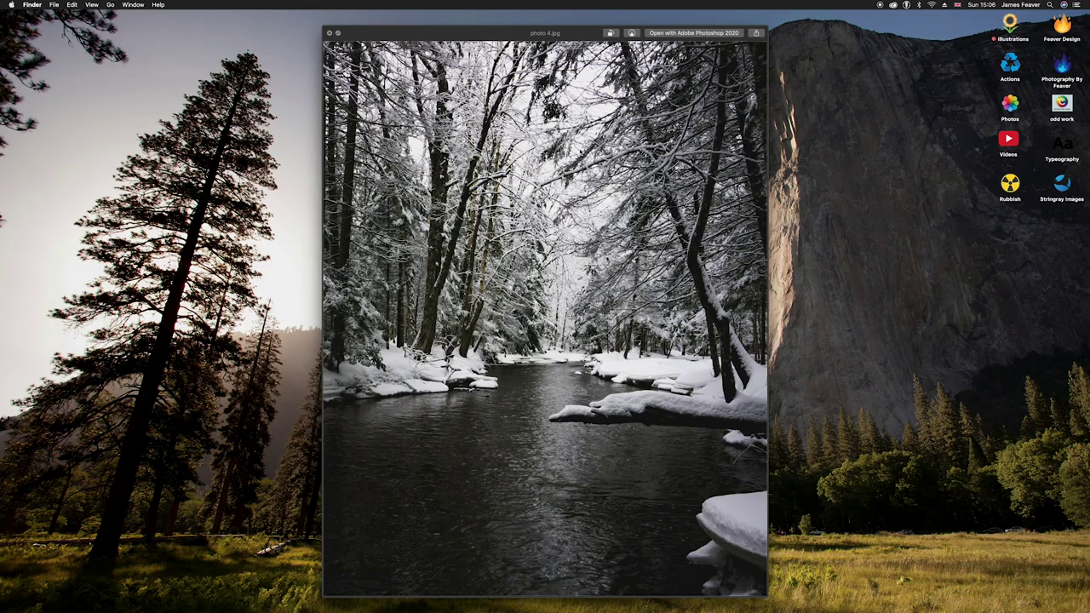
Preview the source images on the desktop, including photo 1.jpg and photo 2.jpg.
key(space)
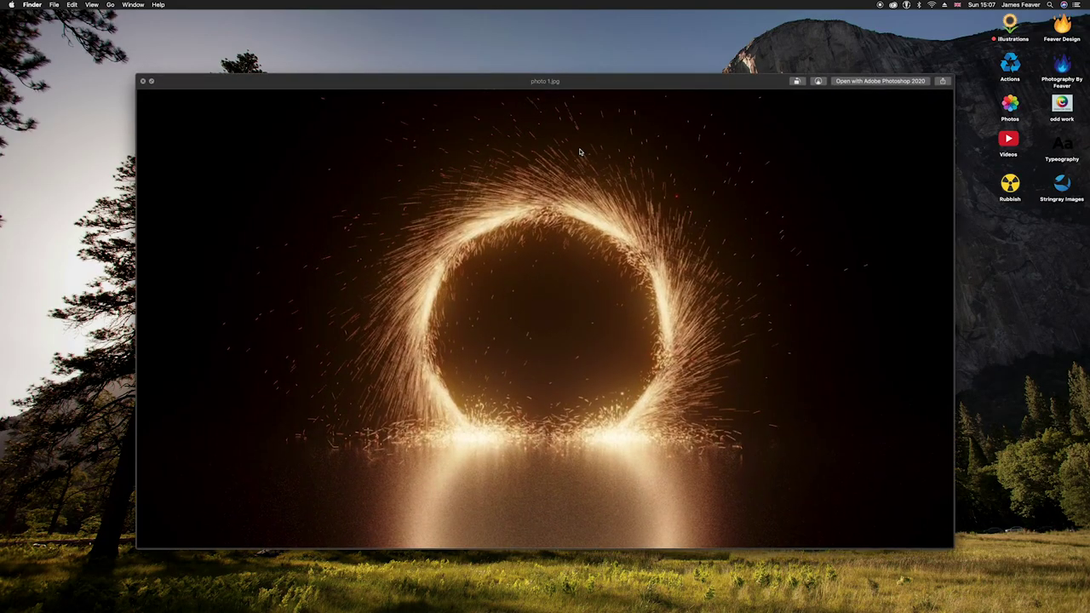
key(Left)
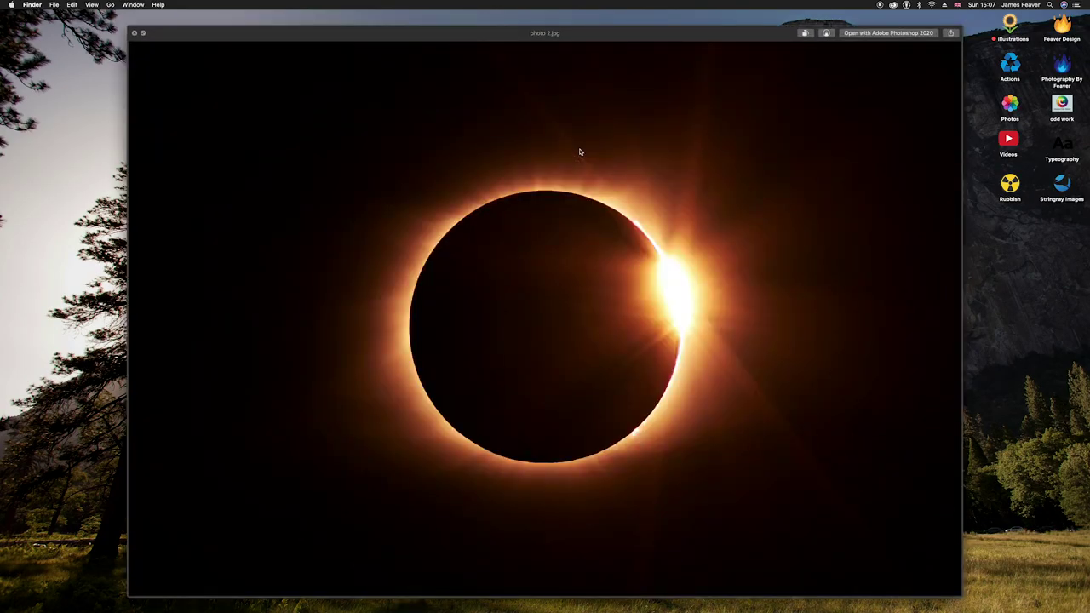
key(Right)
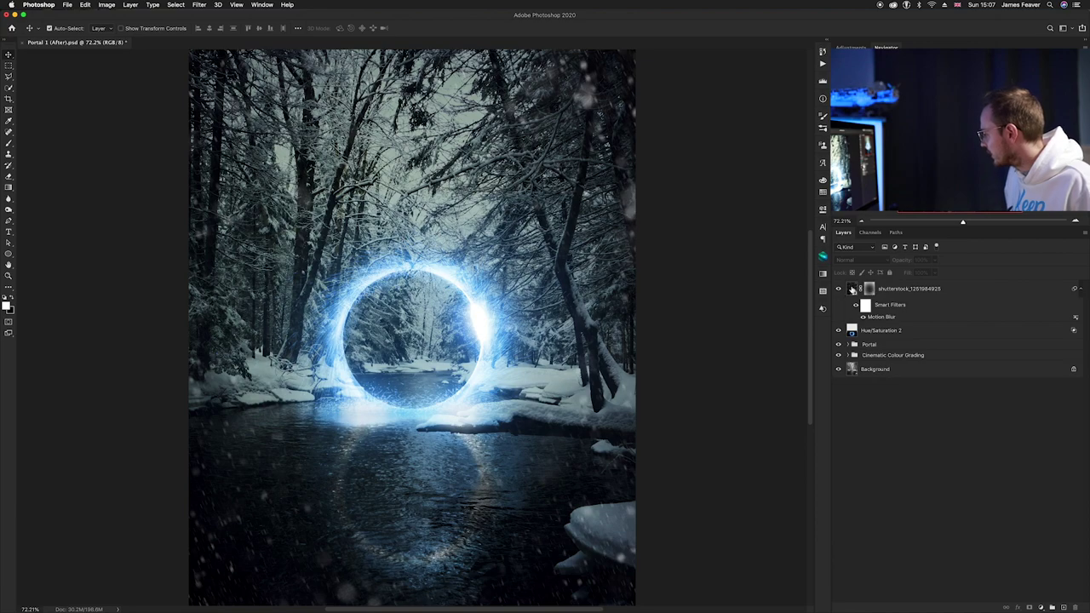
Delete every layer and group above Background, from the shutterstock snow layer down to Cinematic Colour Grading.
click(852, 290)
shift+click(855, 356)
key(BackSpace)
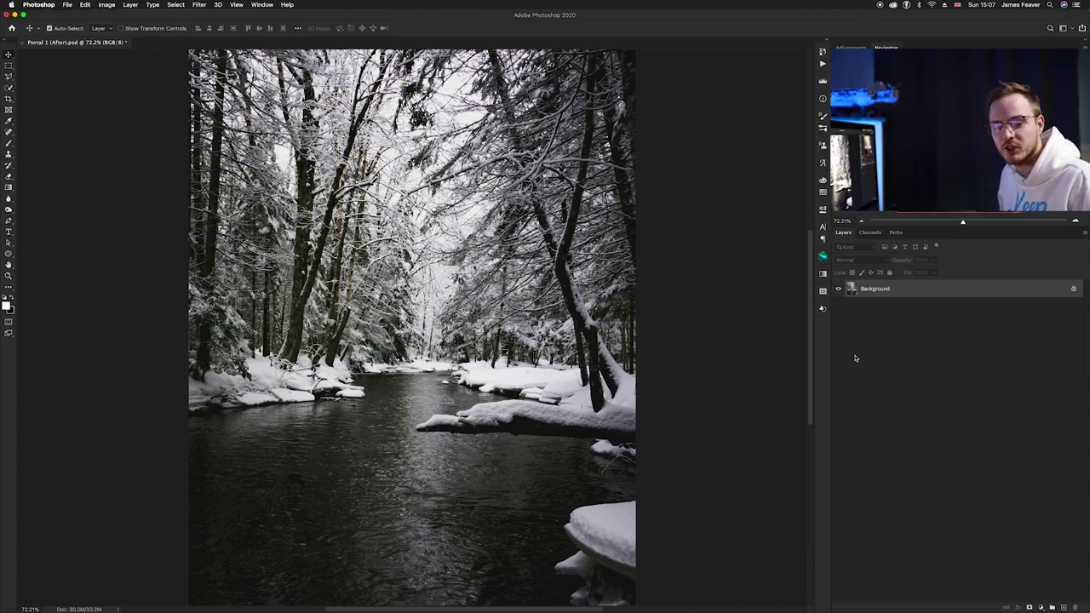
Preview the eclipse image photo 2.jpg on the desktop and place it in the forest document as a new layer.
key(F11)
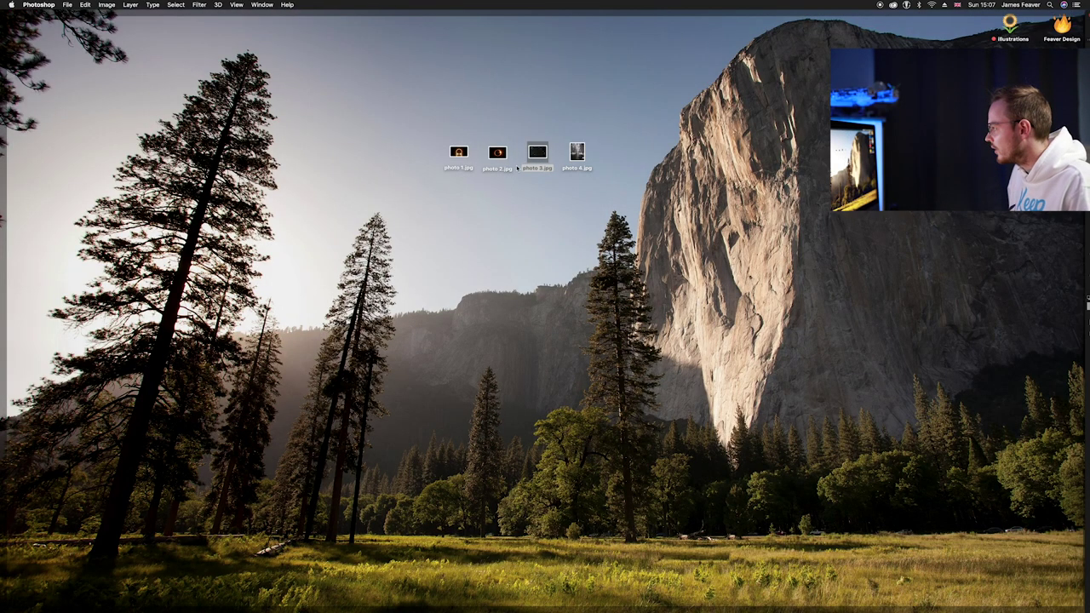
click(498, 153)
key(space)
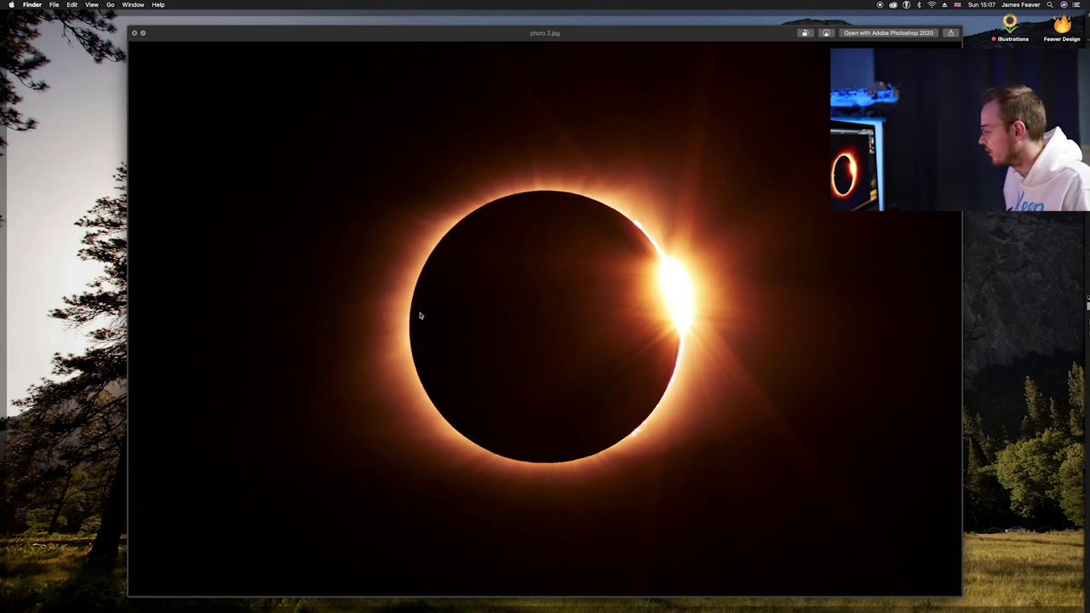
key(space)
drag(499, 154, 477, 274)
key(Return)
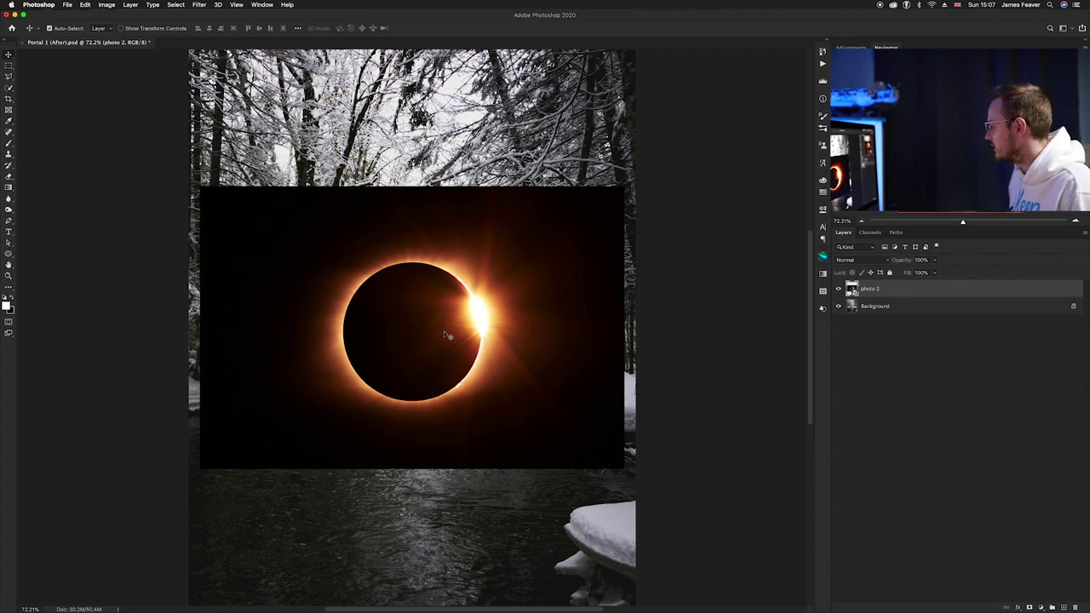
Set the photo 2 layer's blend mode to Screen and move the eclipse ring slightly down towards the water.
click(846, 260)
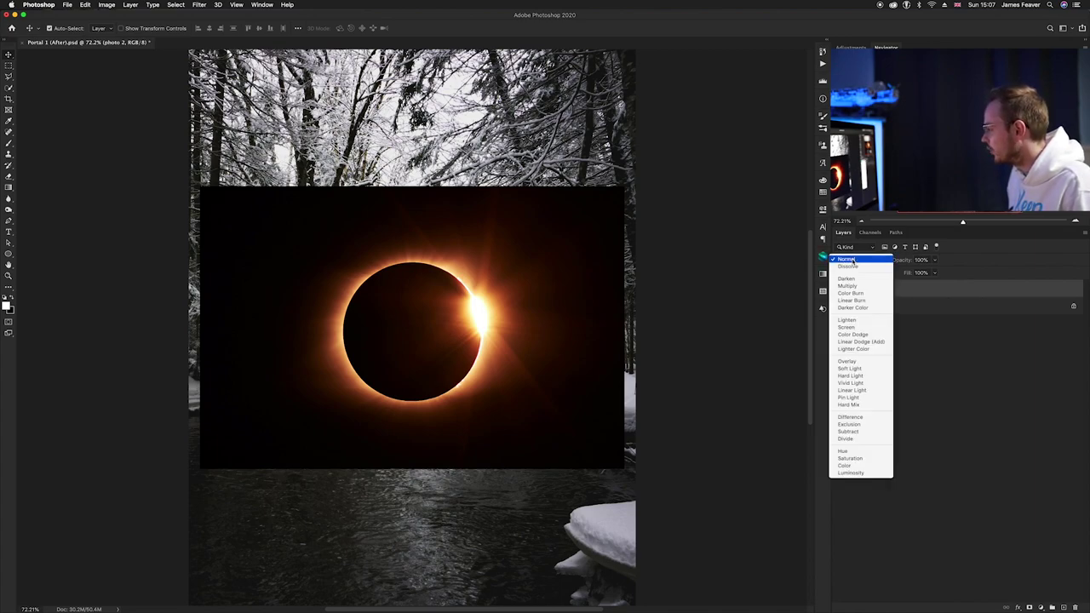
click(845, 328)
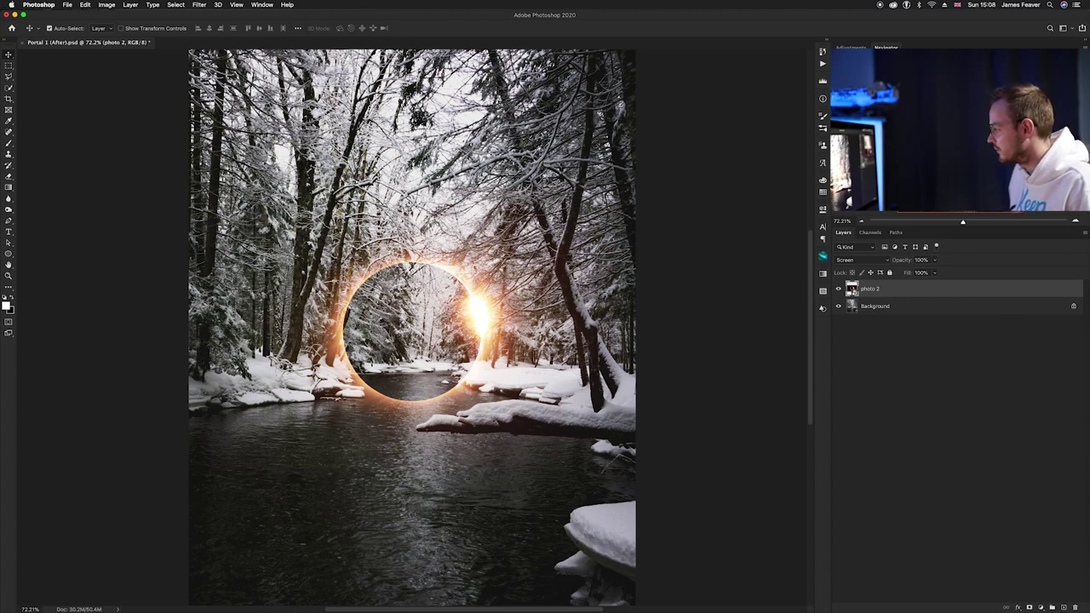
key(super+t)
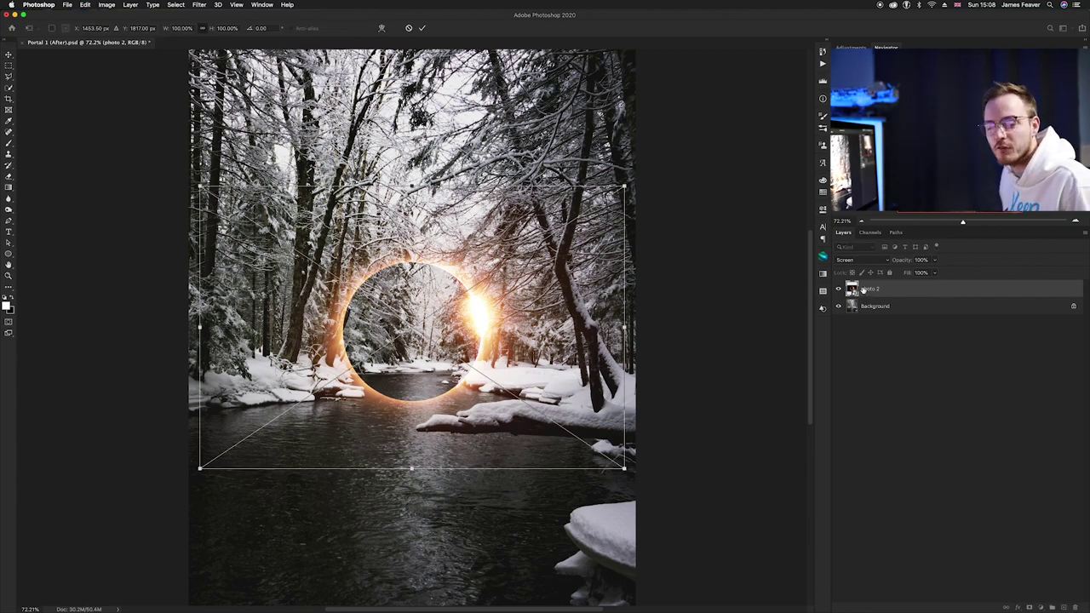
drag(566, 315, 568, 324)
key(Return)
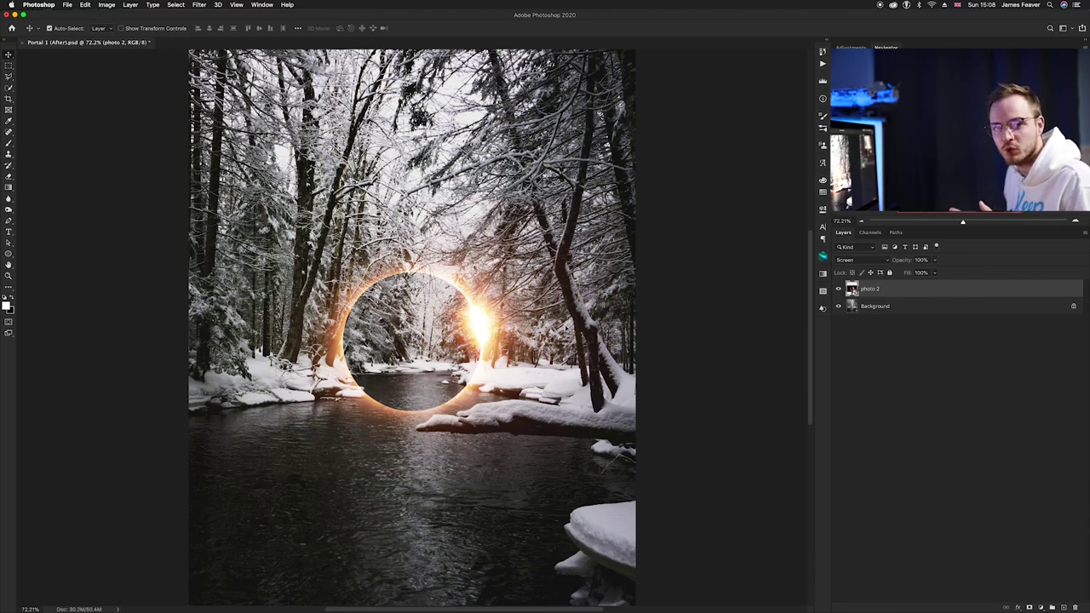
Place the spark ring image photo 1.jpg from the desktop above photo 2 and set its blend mode to Lighten.
key(F11)
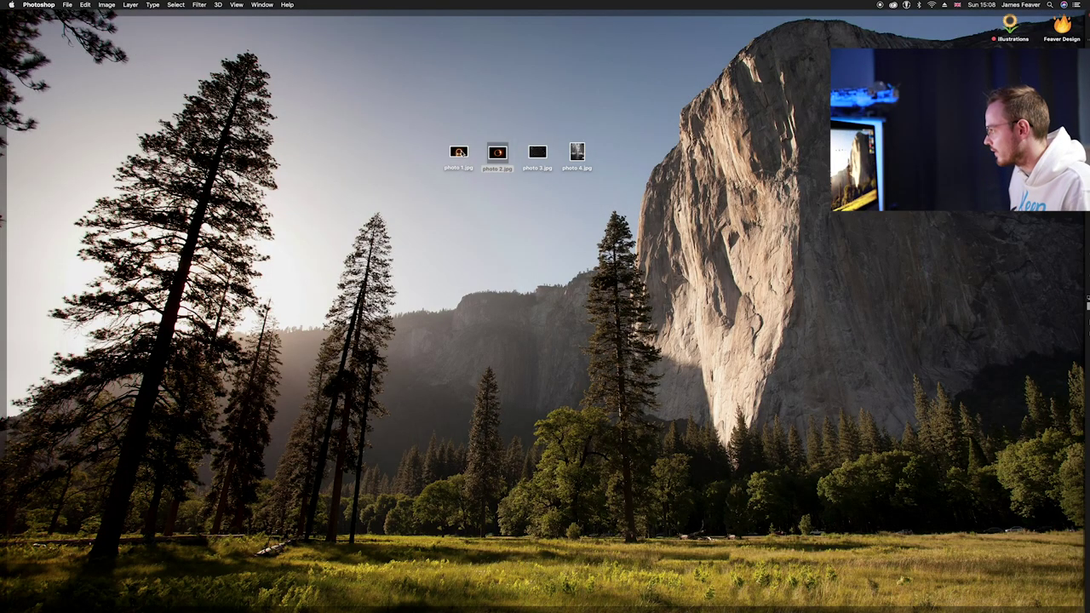
drag(458, 152, 436, 317)
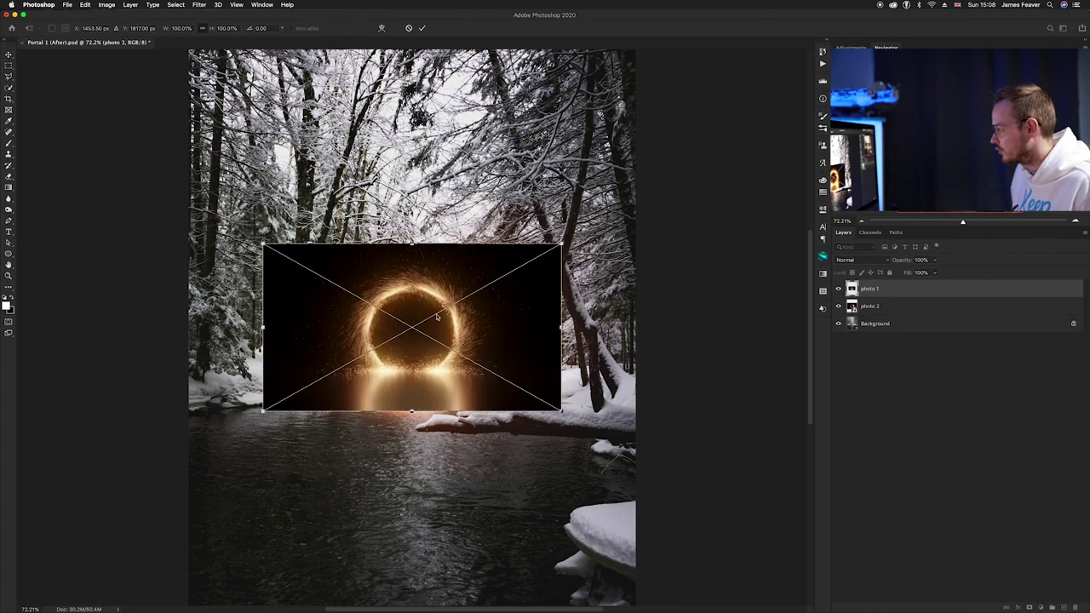
key(Return)
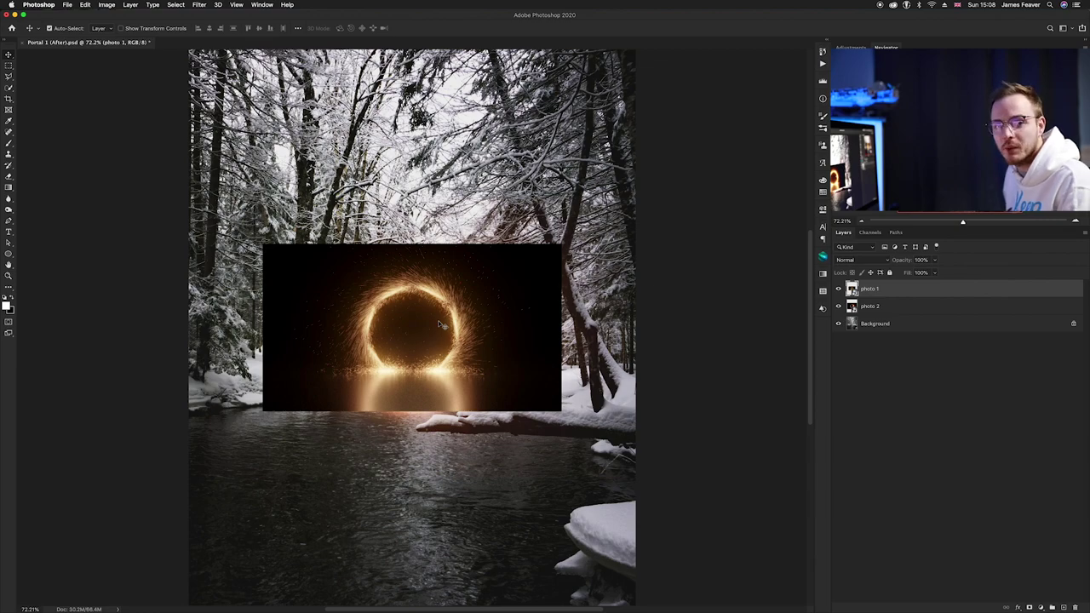
click(843, 261)
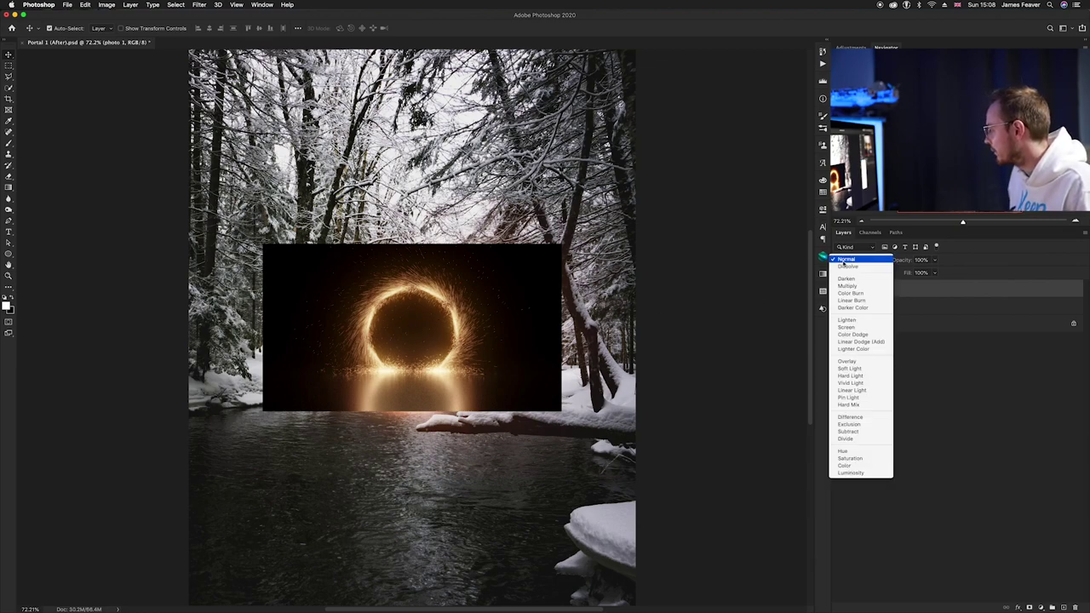
click(848, 320)
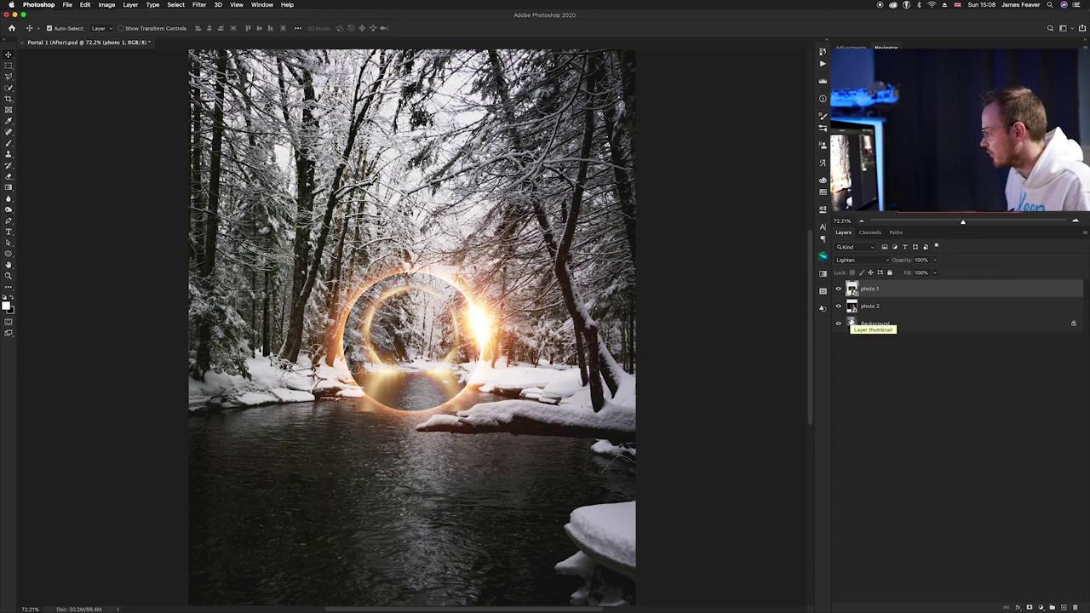
Scale the photo 1 layer to about 167% and nudge it so the spark ring lines up with the eclipse ring.
key(super+t)
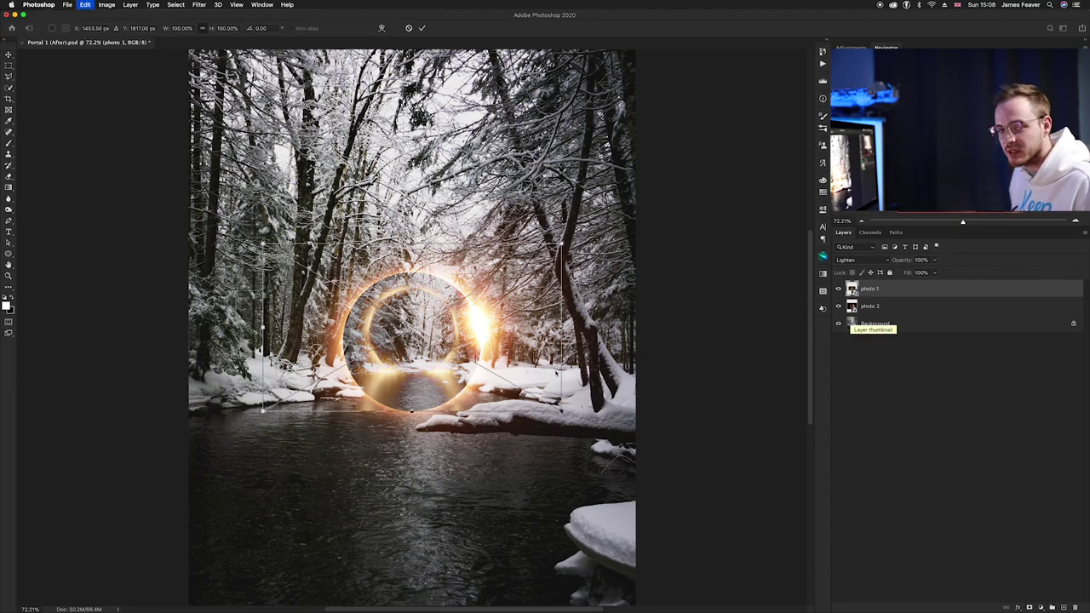
drag(412, 413, 413, 467)
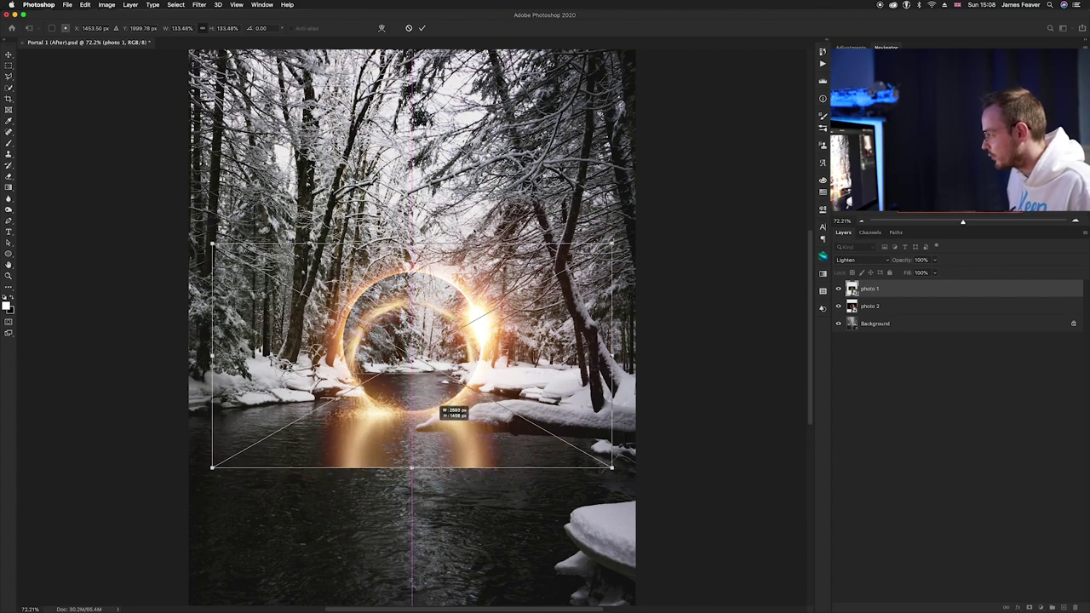
drag(412, 244, 415, 197)
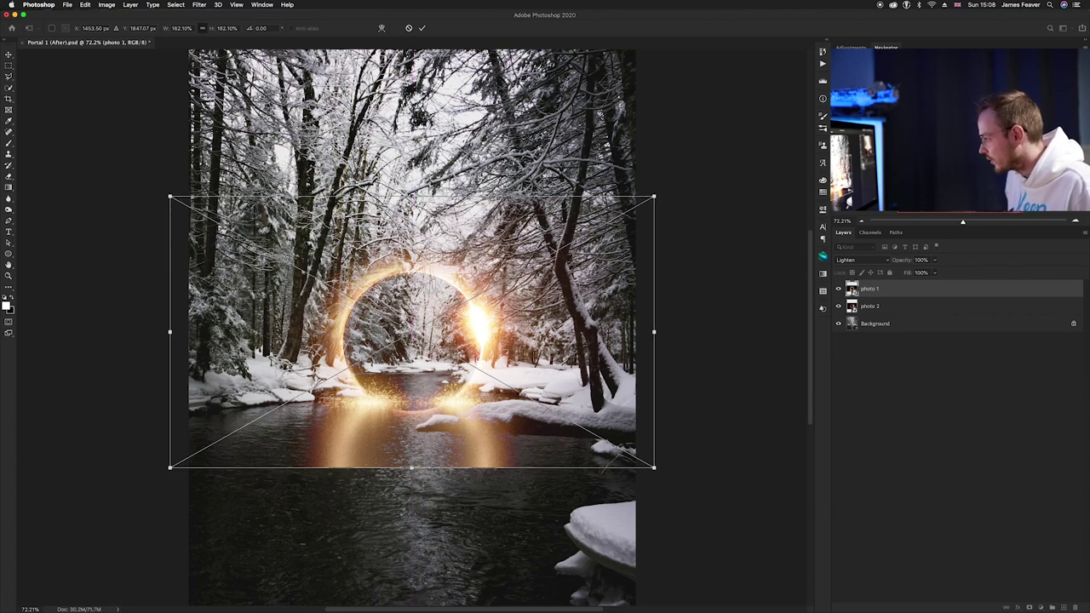
key(shift+Right)
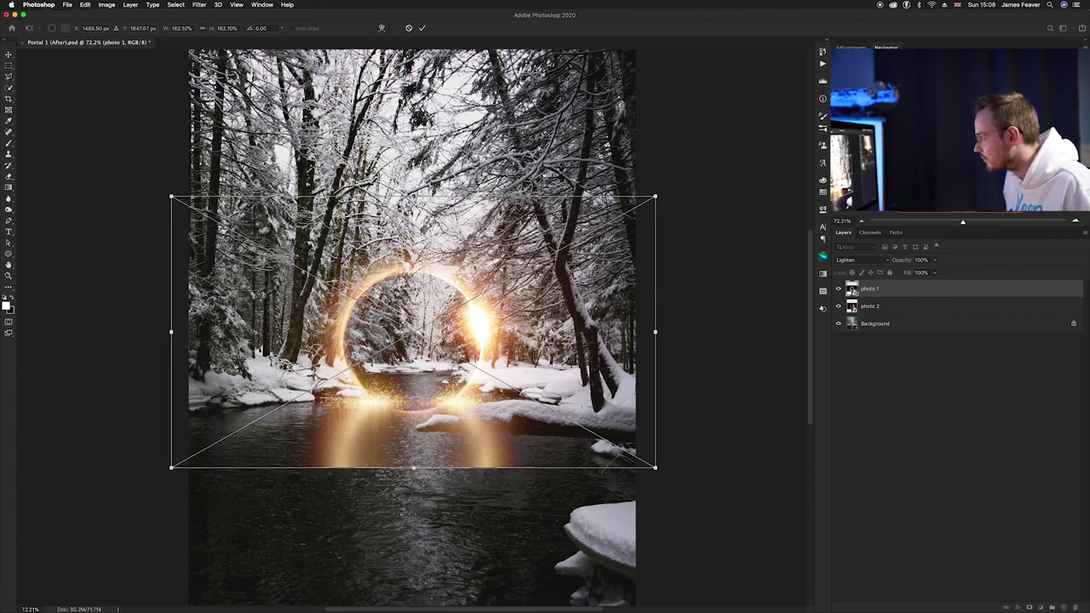
drag(415, 196, 414, 193)
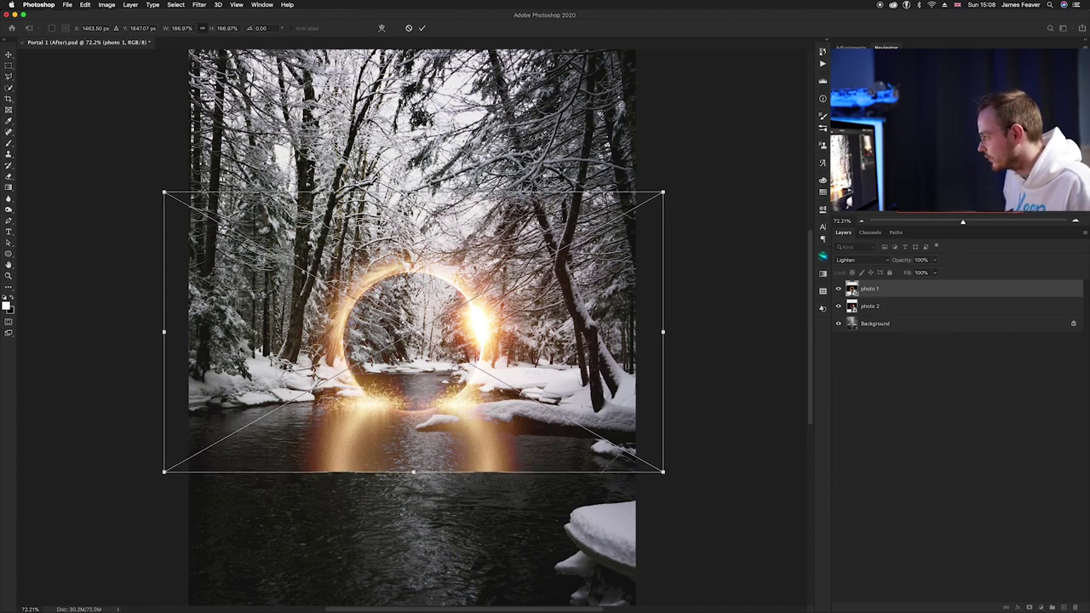
key(shift+Down)
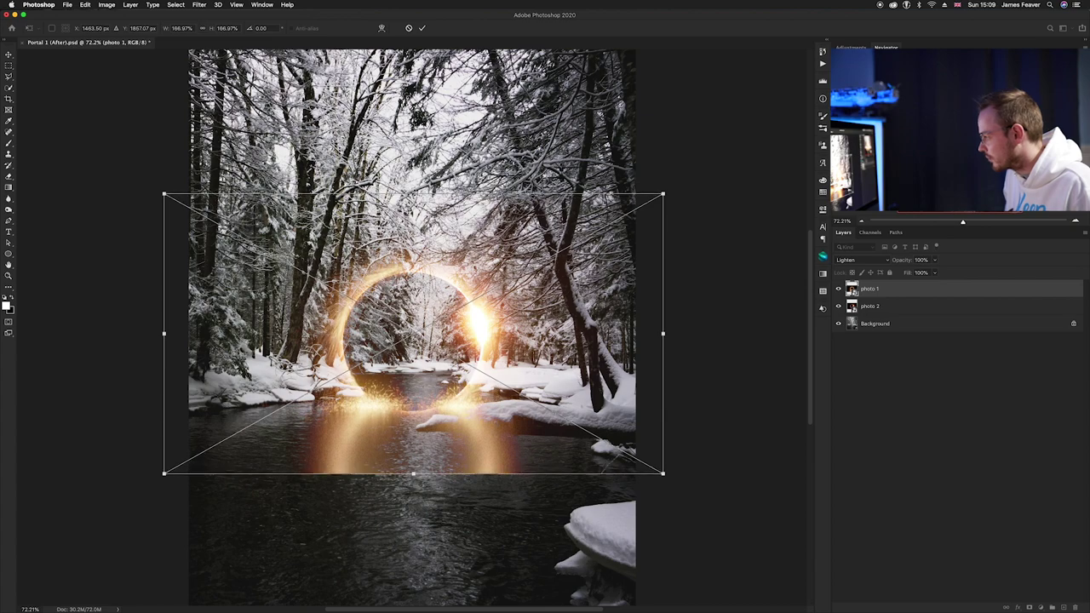
key(shift+Down)
key(Return)
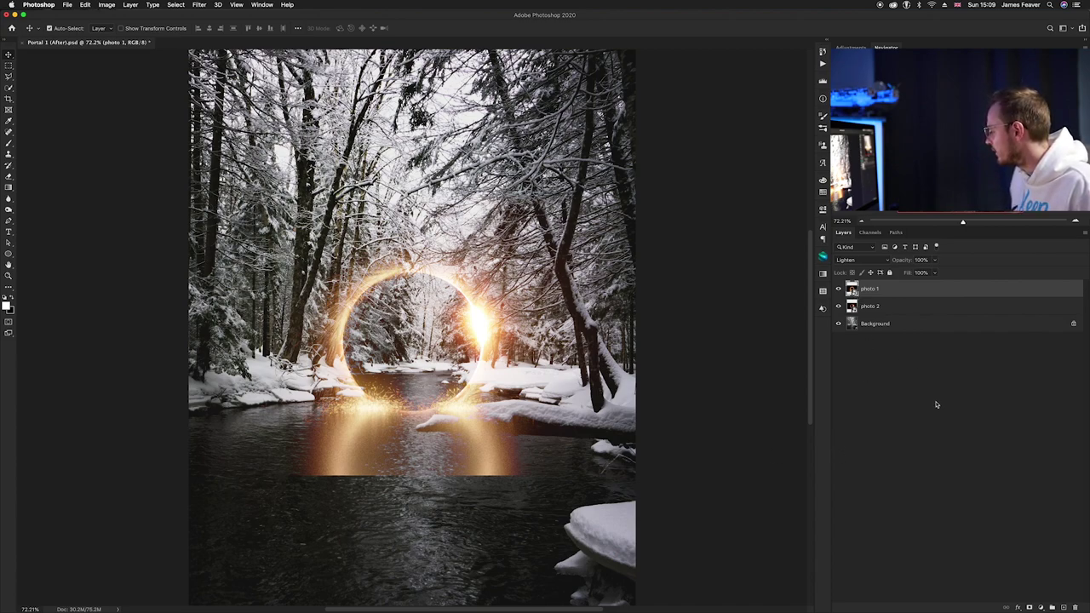
Add a mask to the photo 1 layer and paint out the ring's reflection on the water with a large black brush at 0% hardness.
click(1030, 607)
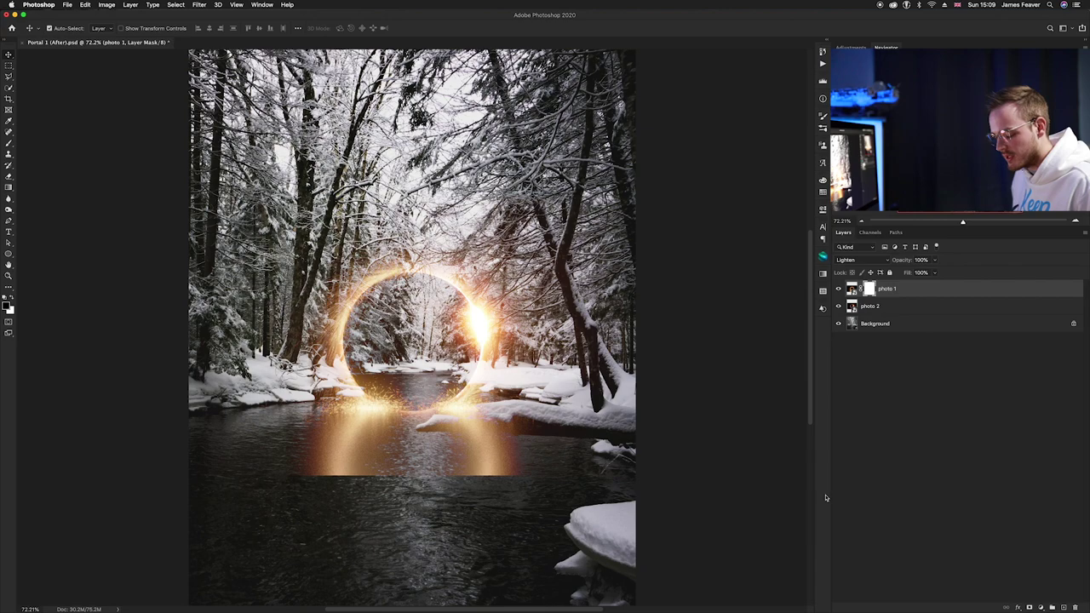
key(b)
drag(549, 460, 348, 465)
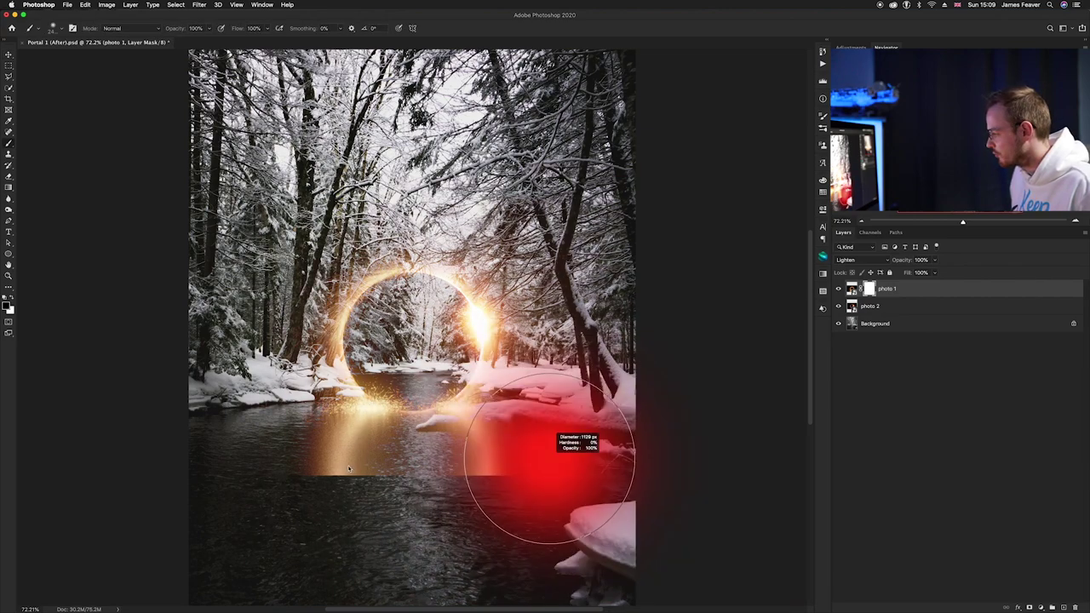
drag(482, 511, 447, 508)
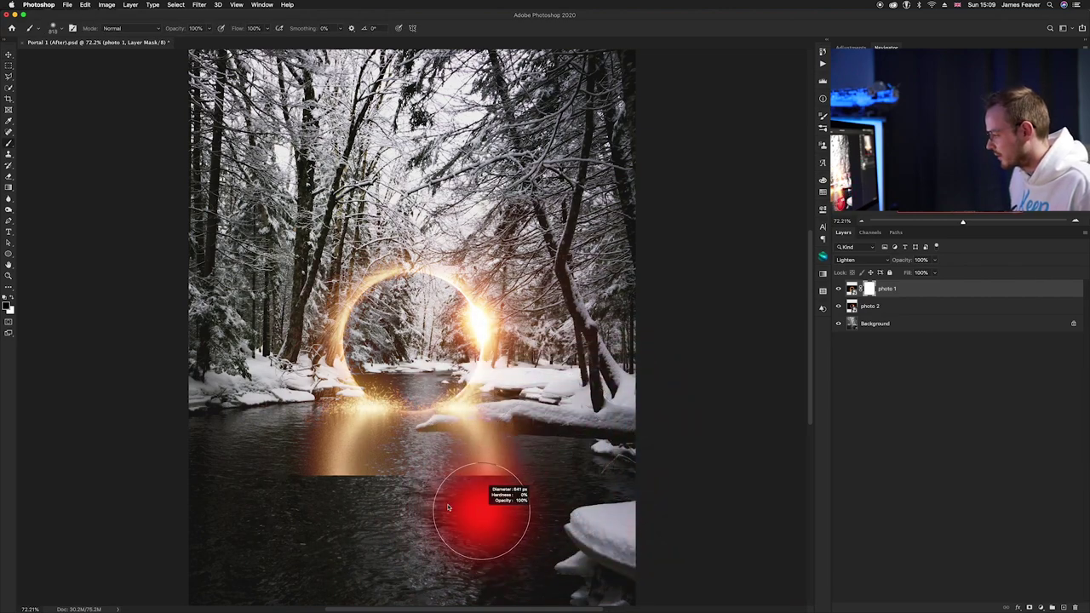
mouse_move(255, 473)
mouse_down()
mouse_move(358, 451)
mouse_move(562, 473)
mouse_move(233, 478)
mouse_move(608, 462)
mouse_move(341, 474)
mouse_move(557, 468)
mouse_move(479, 460)
mouse_move(242, 482)
mouse_up()
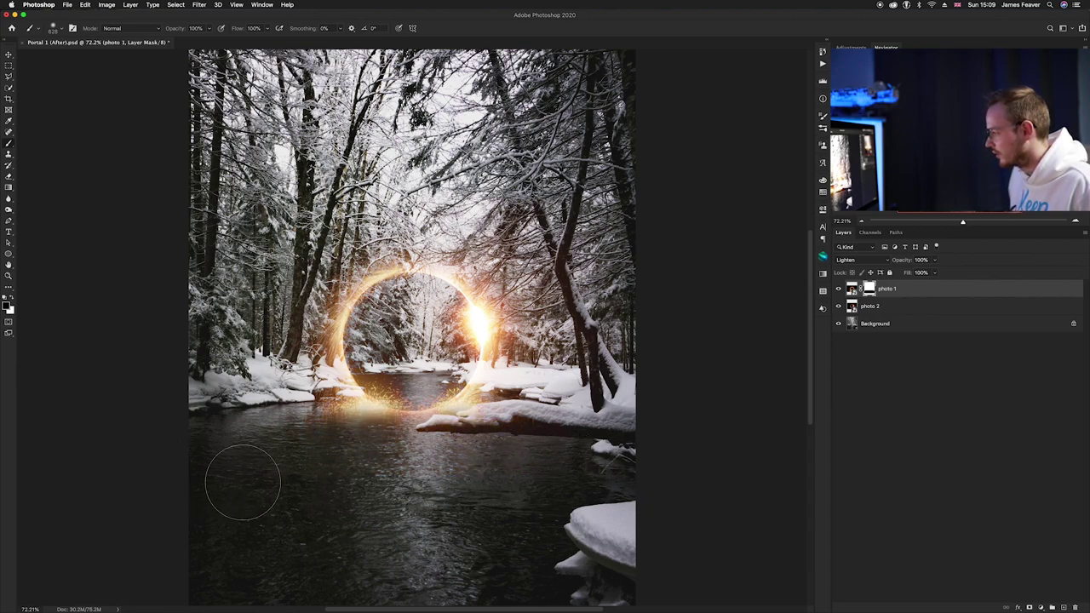
Switch to the Move tool and hide the photo 1 and photo 2 layers.
click(8, 54)
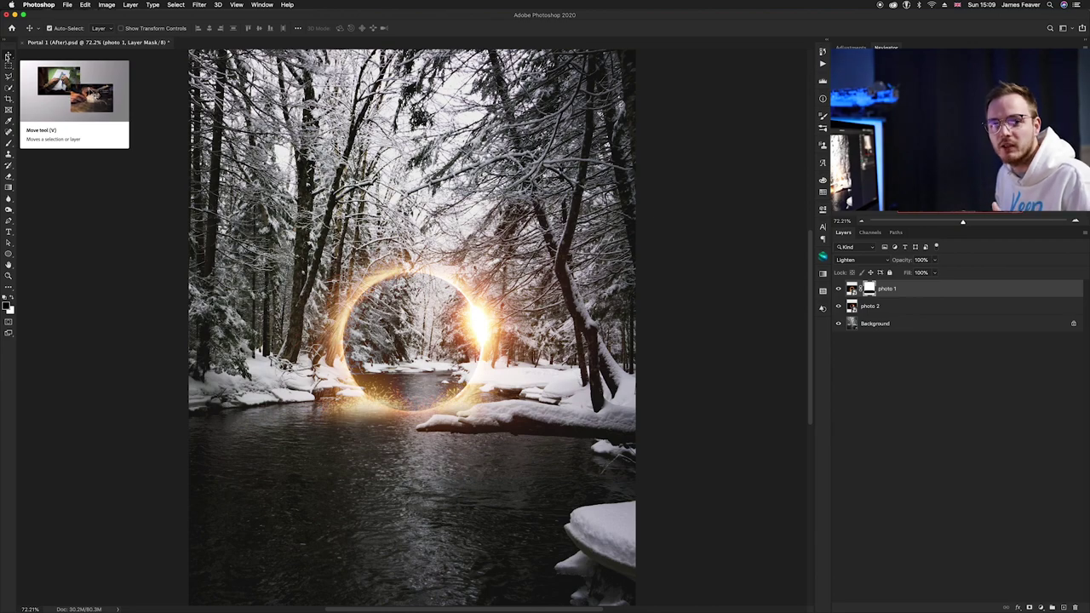
click(931, 366)
drag(838, 288, 838, 306)
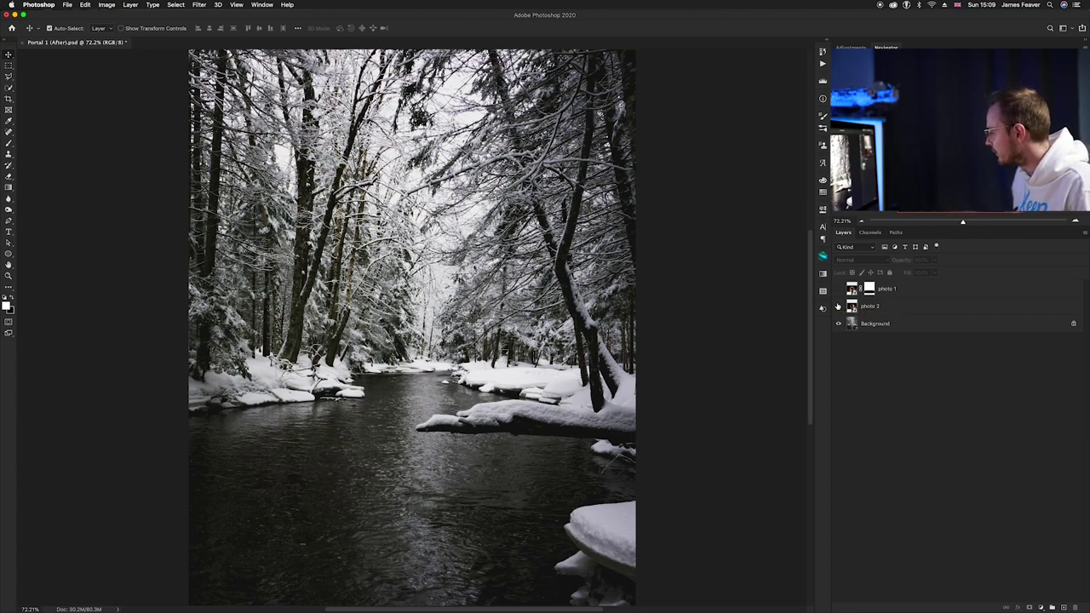
Darken the Background with a Curves adjustment layer, lowering the white point's output to 193 and the midpoint from input 139 to output 75.
click(855, 327)
click(1042, 607)
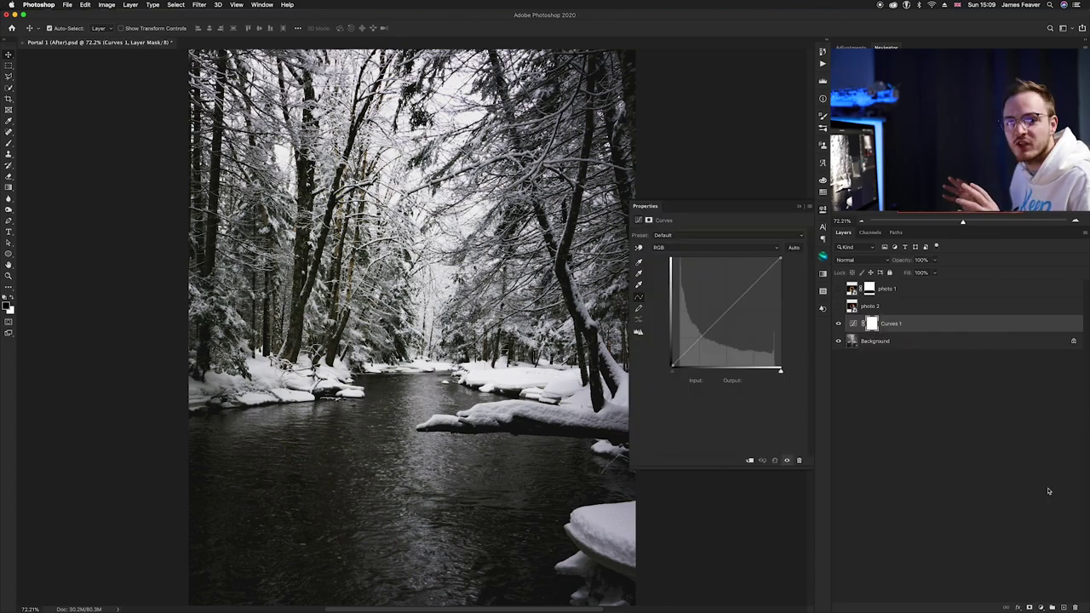
drag(781, 258, 790, 287)
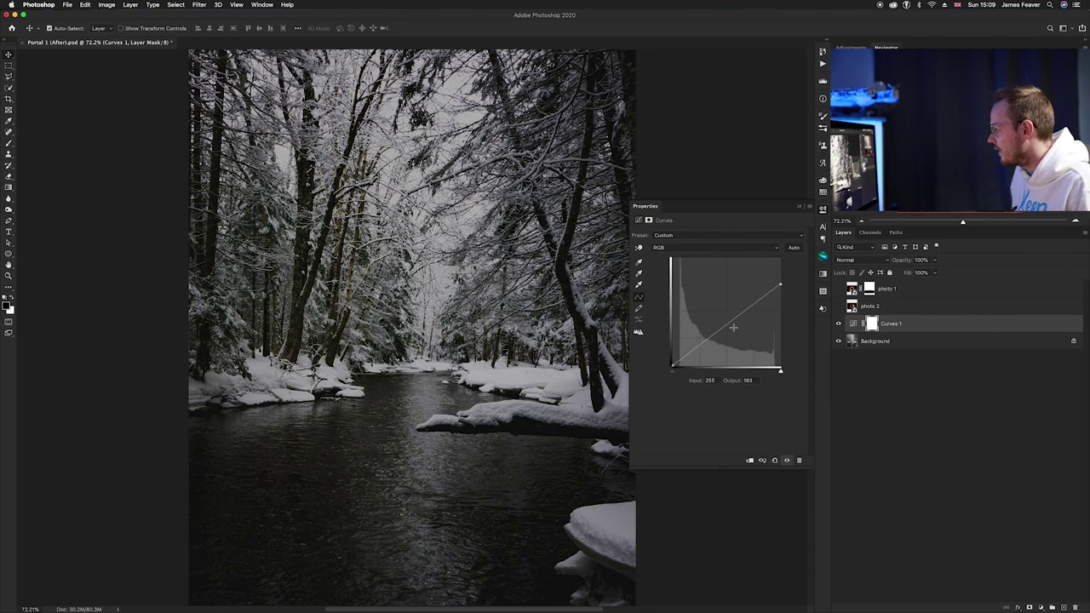
drag(729, 325, 731, 334)
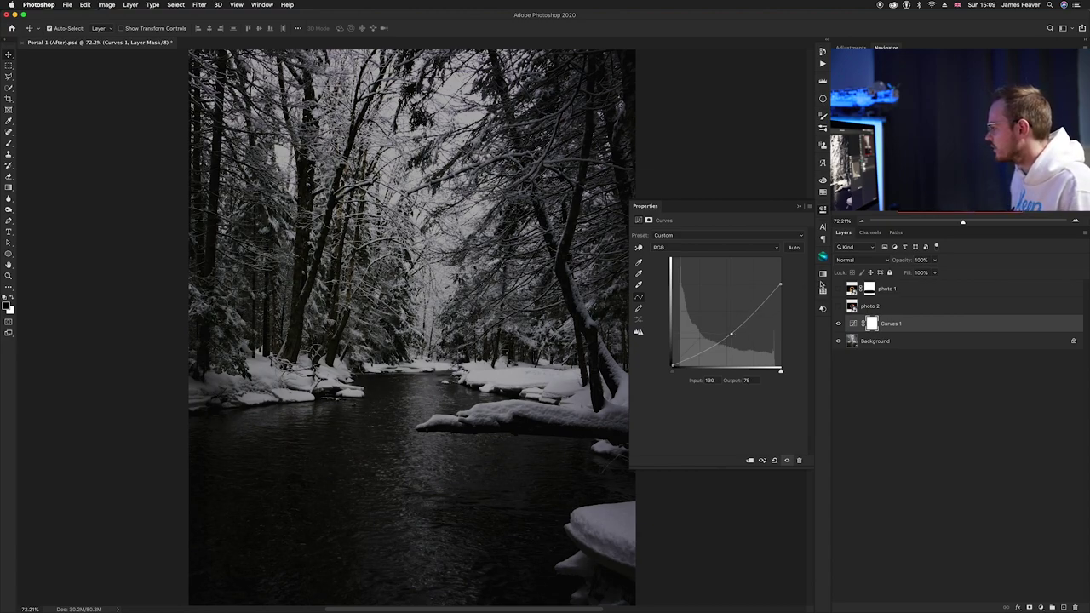
click(824, 211)
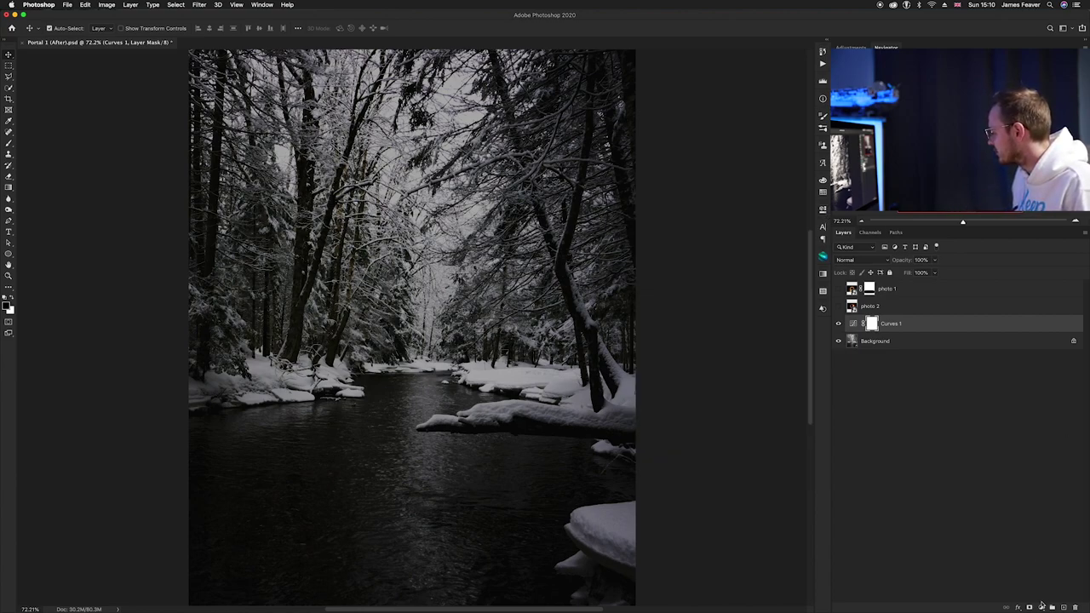
Add a Color Balance adjustment layer above Curves 1 and set its Shadows to Cyan/Red -5 and Yellow/Blue +10.
click(1040, 608)
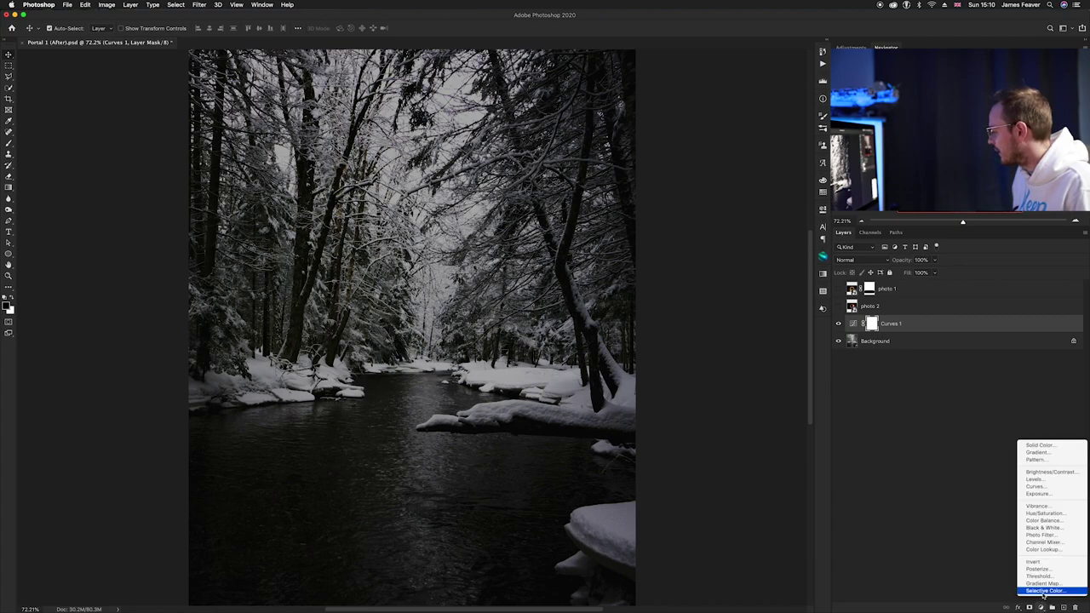
click(1044, 520)
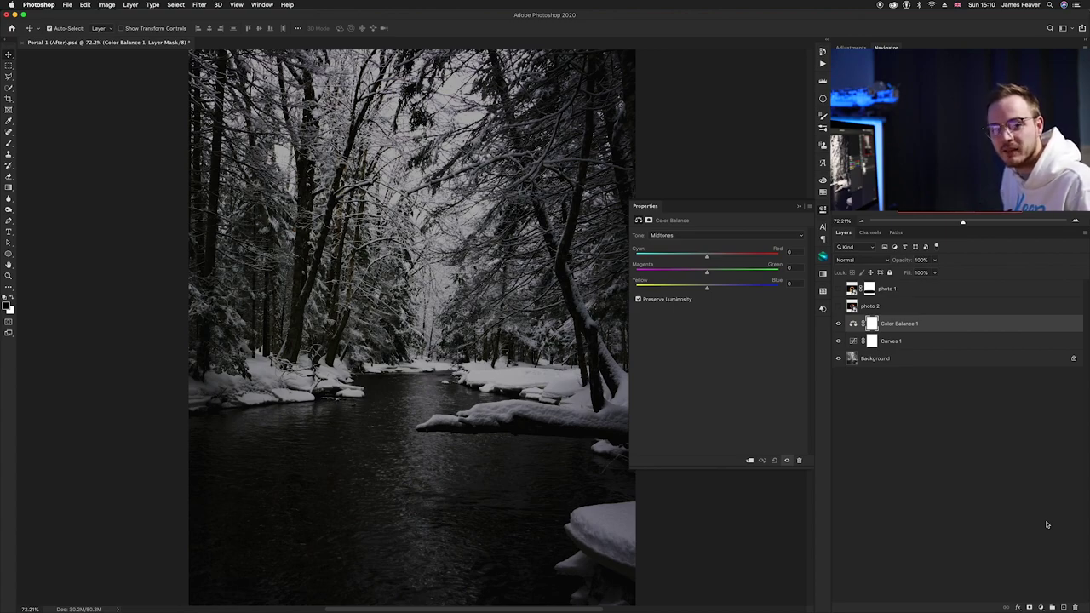
click(661, 235)
click(661, 227)
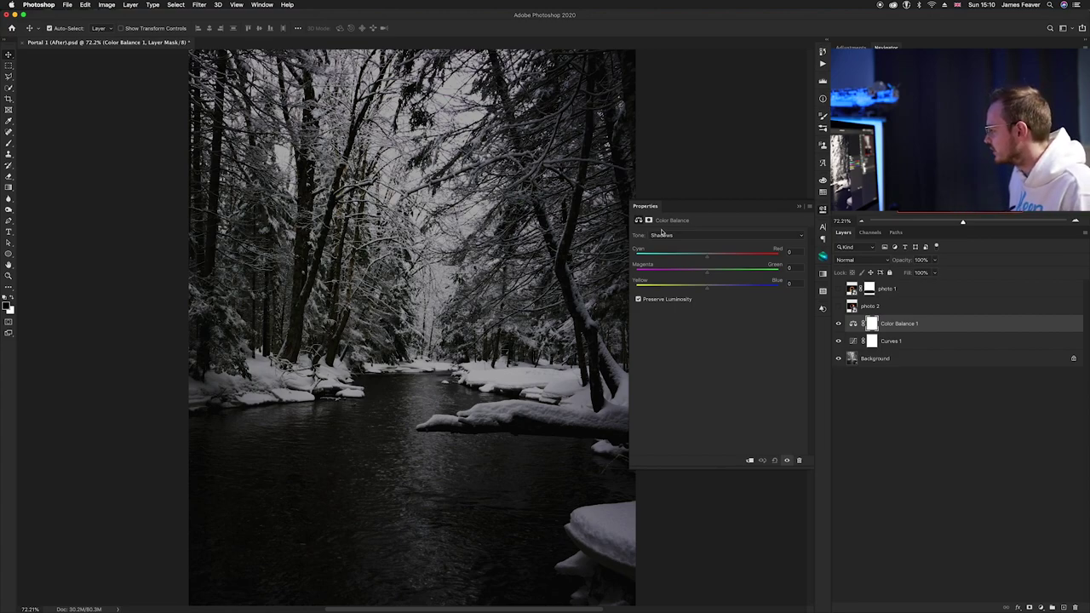
click(789, 284)
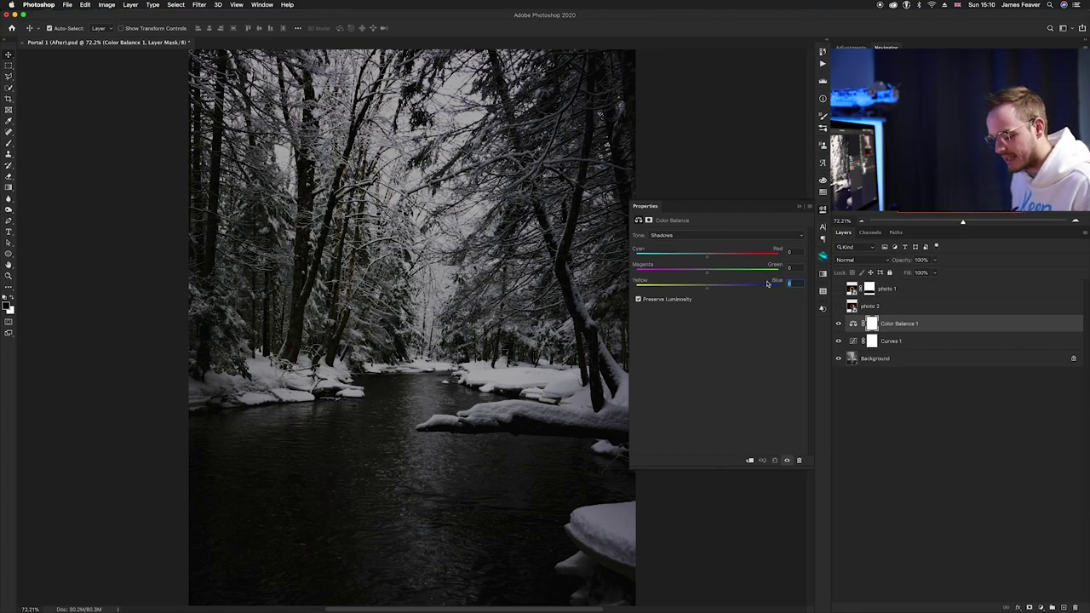
text(10)
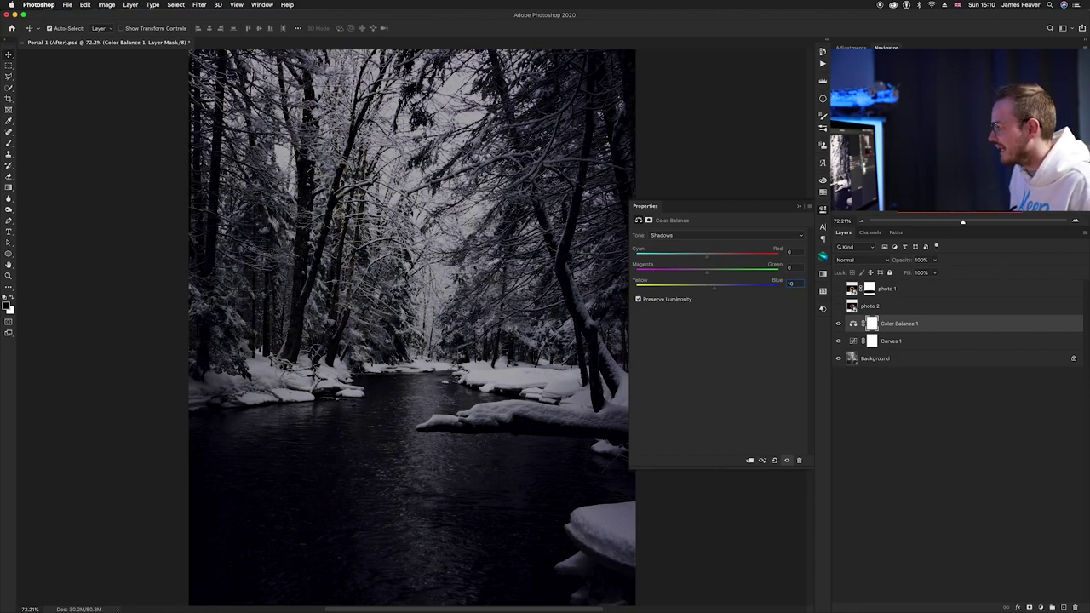
click(791, 252)
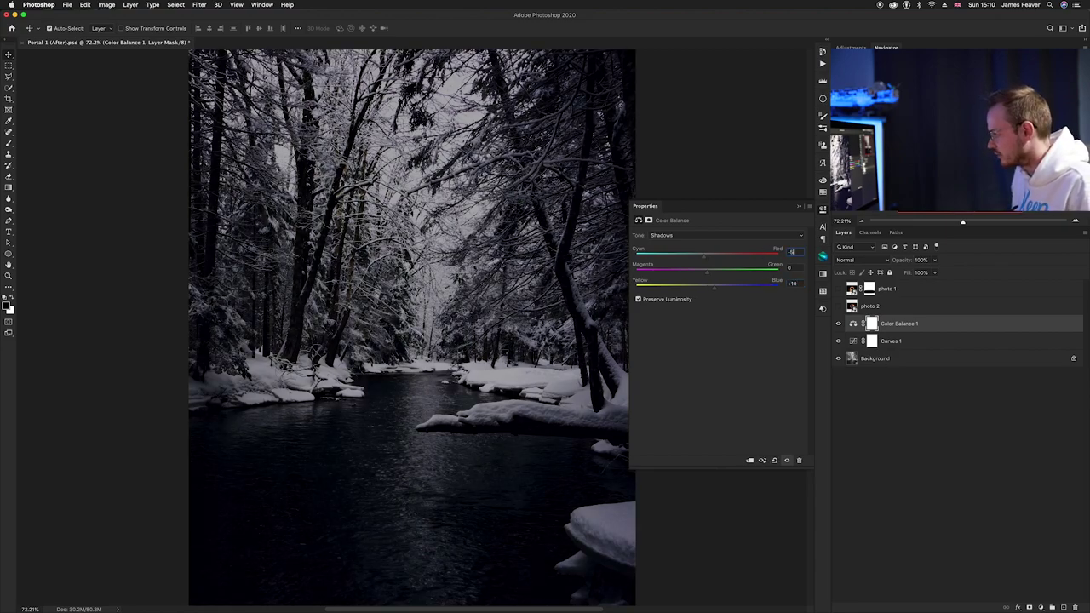
text(-5)
Set the Color Balance Midtones to Cyan/Red -25 and Yellow/Blue +5.
click(702, 235)
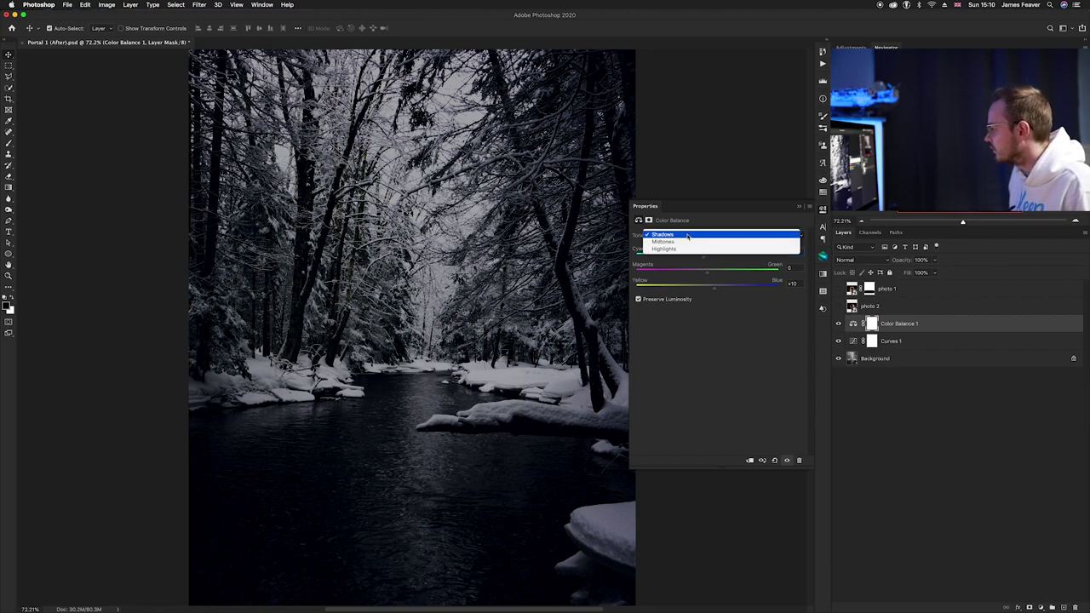
key(Escape)
key(Down)
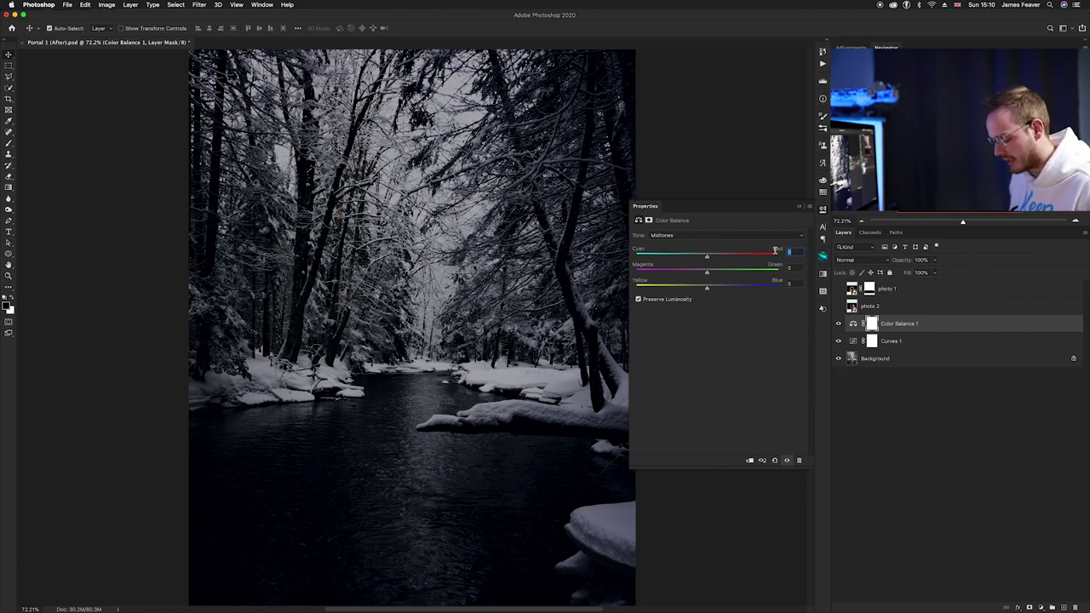
text(-25)
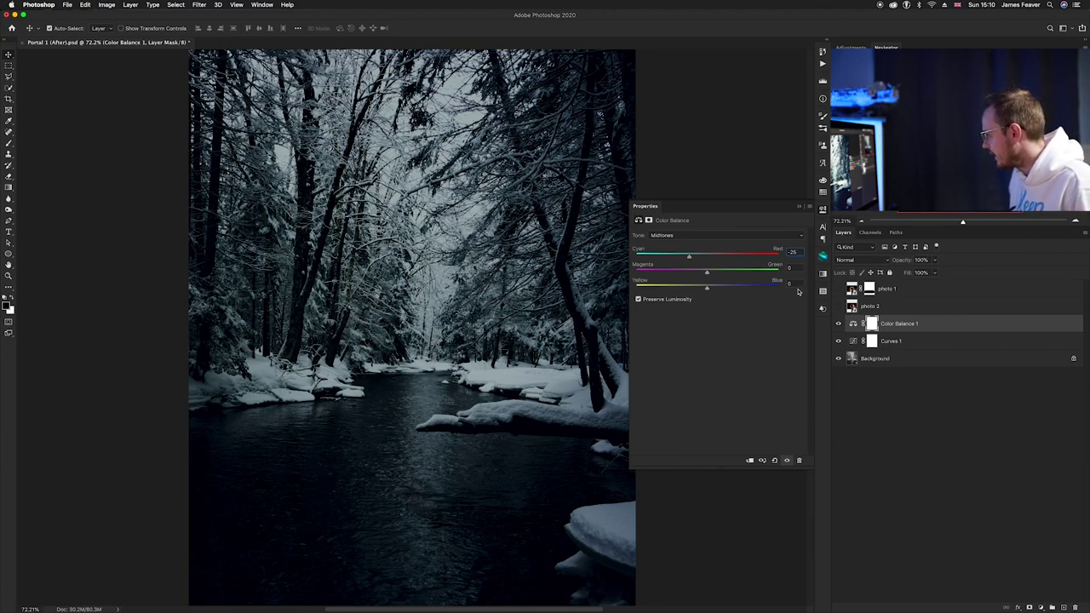
click(784, 284)
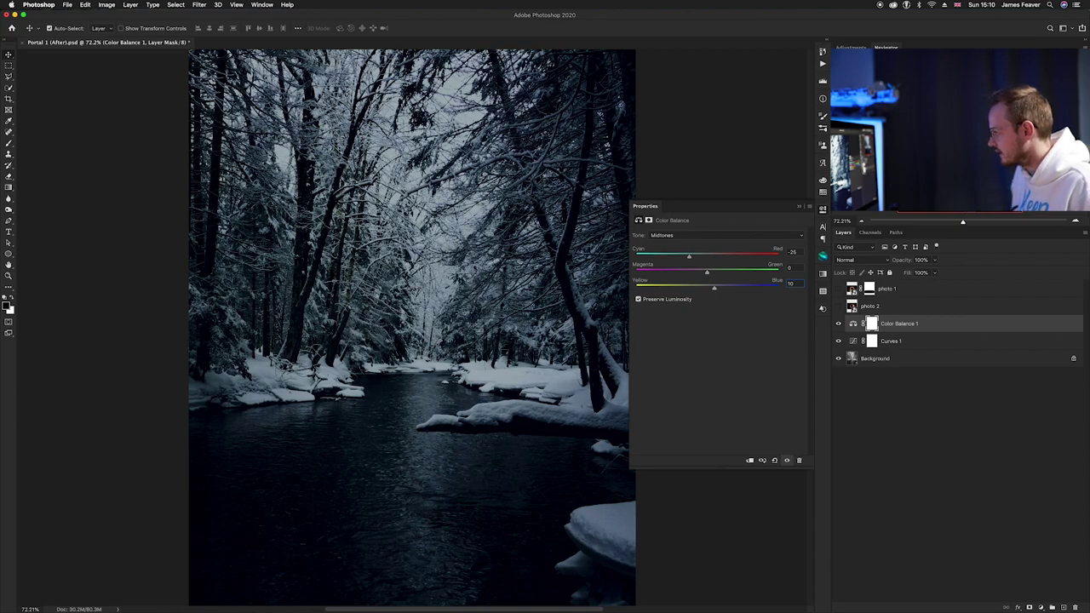
click(776, 284)
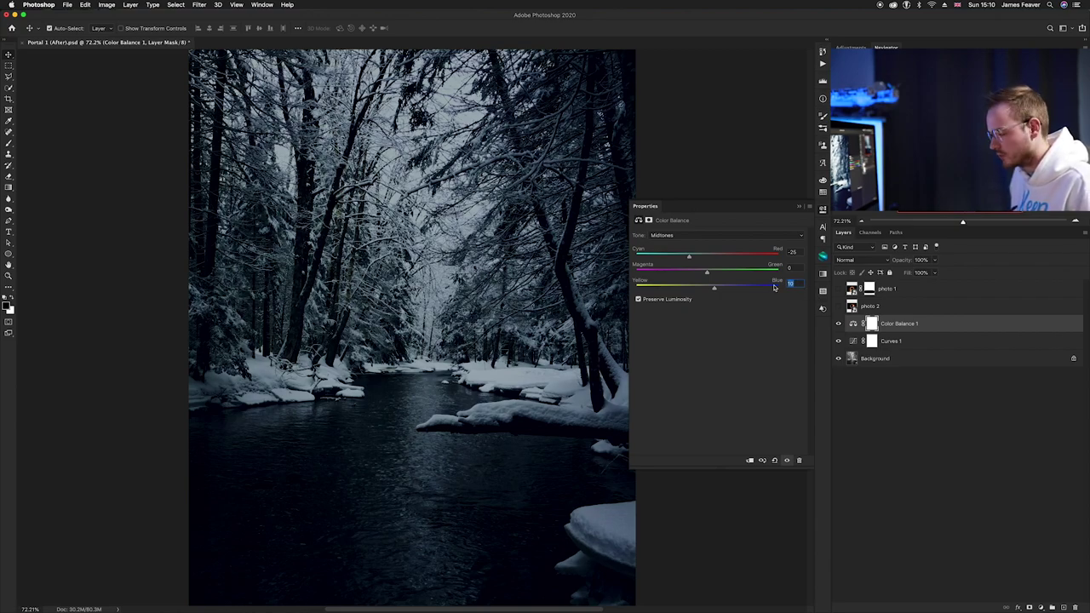
text(5)
Set the Color Balance Highlights to Cyan/Red -15 and close the adjustment's properties.
click(663, 234)
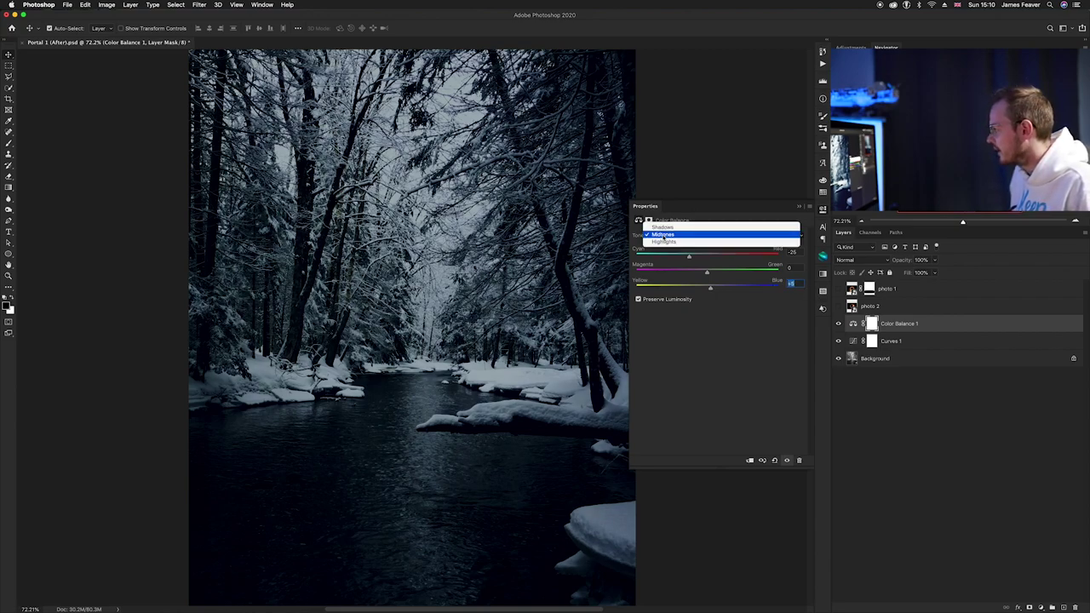
click(662, 229)
click(663, 235)
click(666, 248)
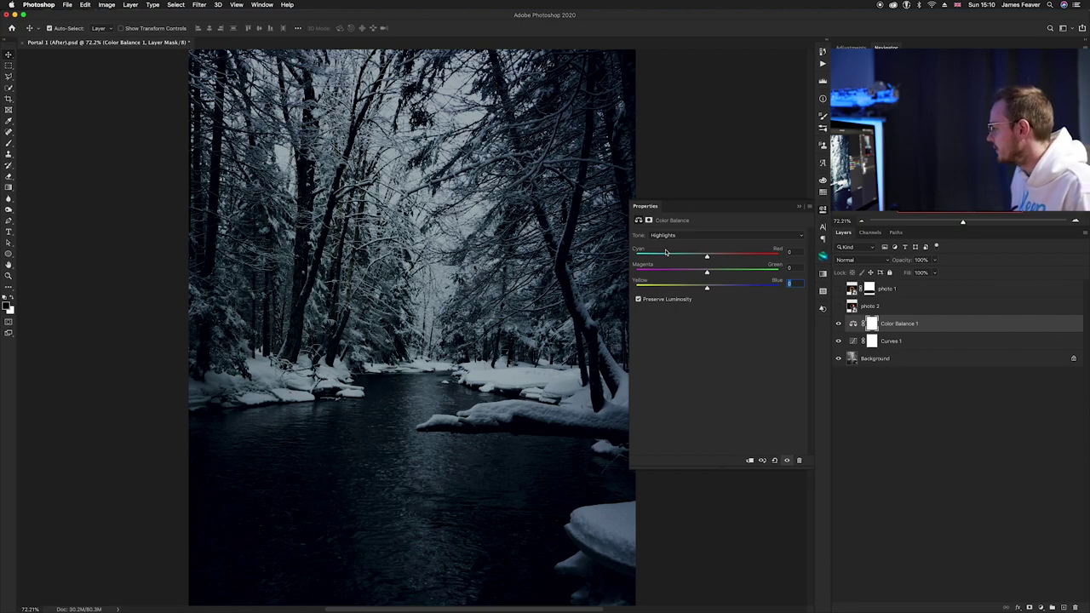
click(785, 252)
text(1)
text(15)
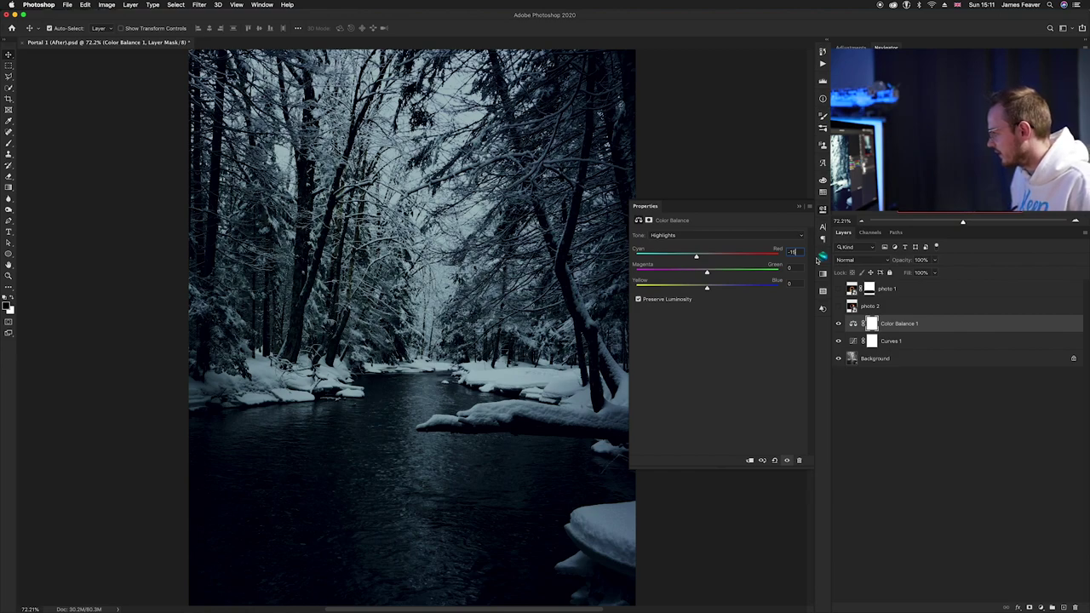
click(822, 210)
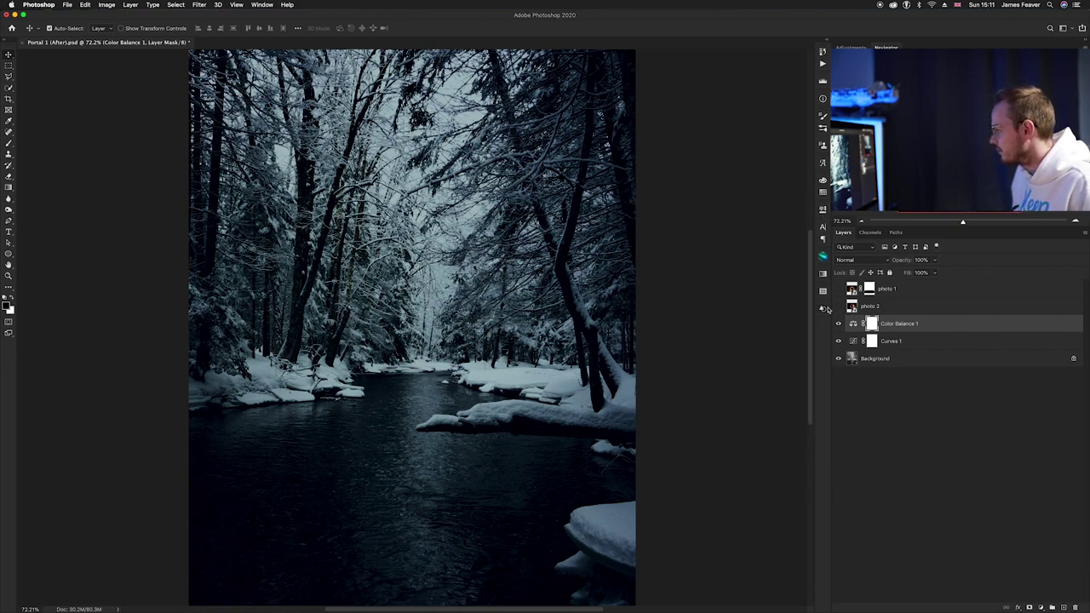
Toggle the Color Balance 1 and Curves 1 layers off and on to compare the graded background with the original.
click(838, 324)
click(839, 340)
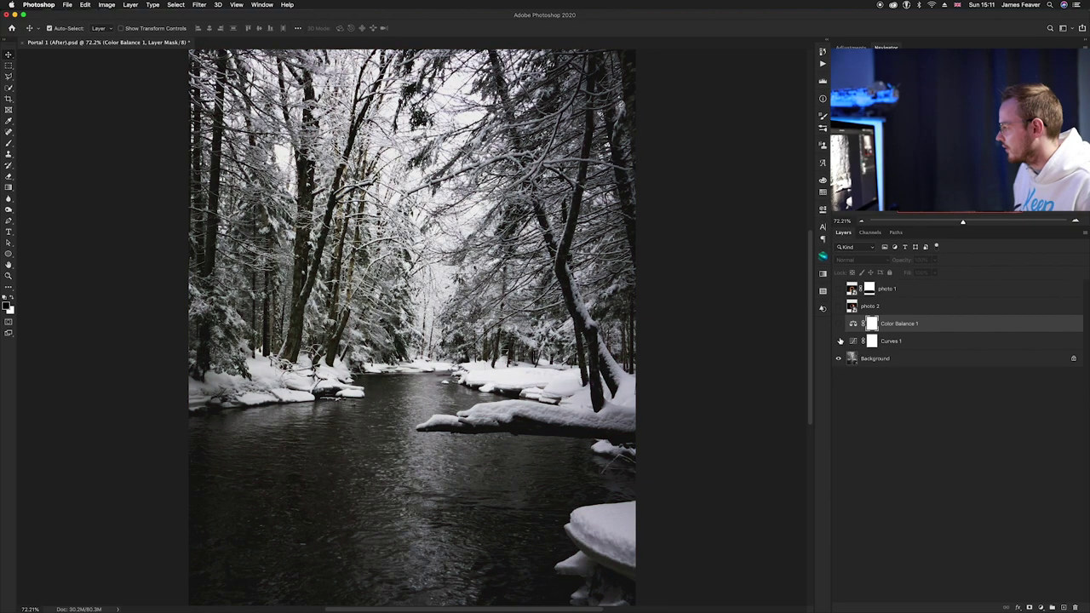
click(838, 324)
click(839, 340)
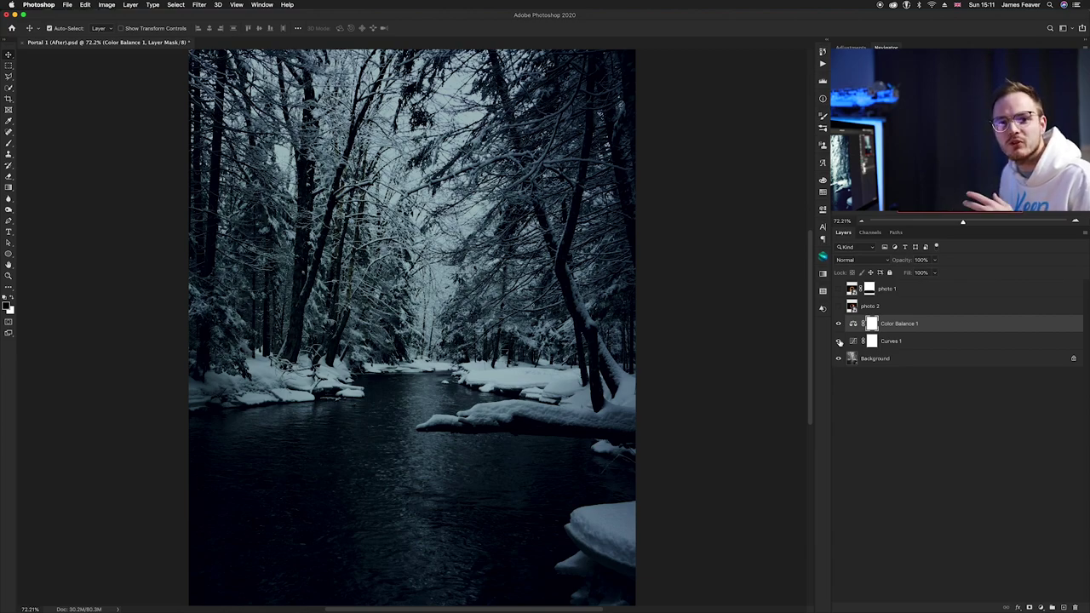
Add a second Curves layer above Color Balance 1, lowering the white point slightly and the midpoint from input 143 to output 82.
click(1039, 608)
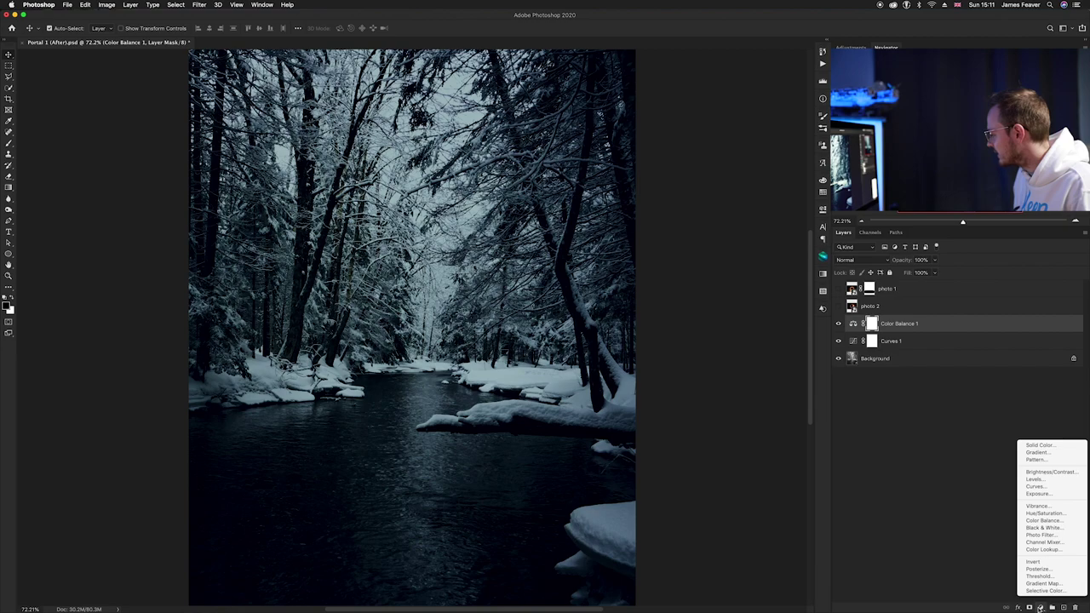
click(1038, 486)
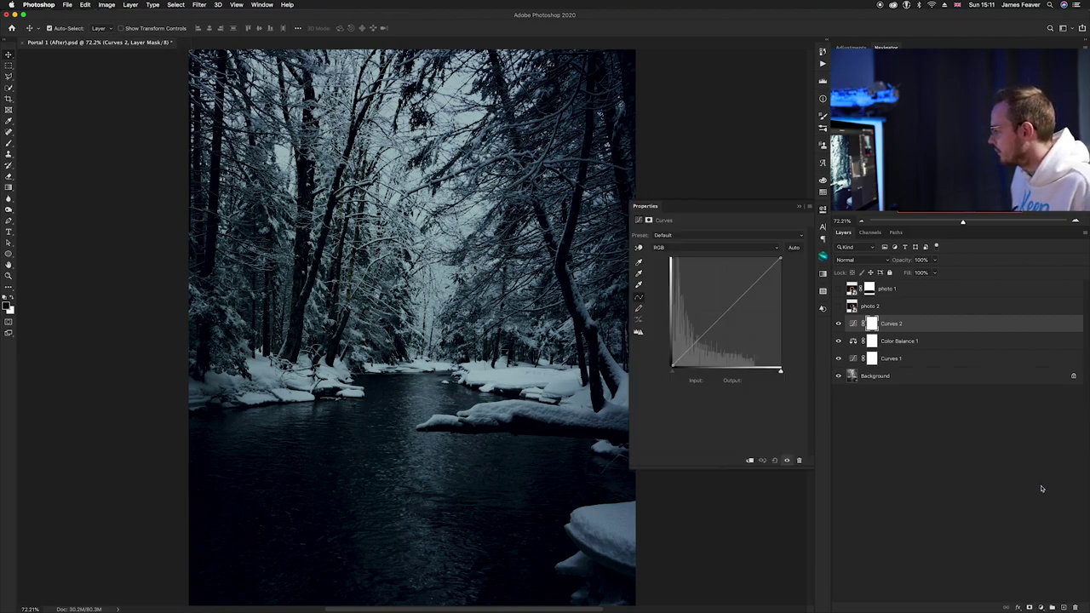
drag(777, 257, 780, 272)
drag(736, 310, 732, 330)
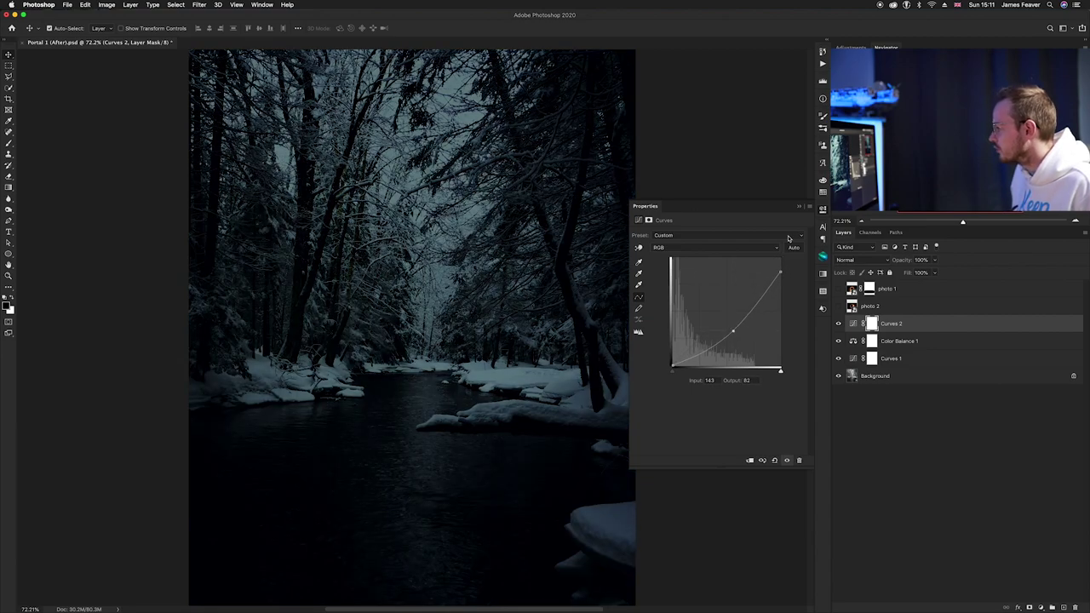
click(819, 213)
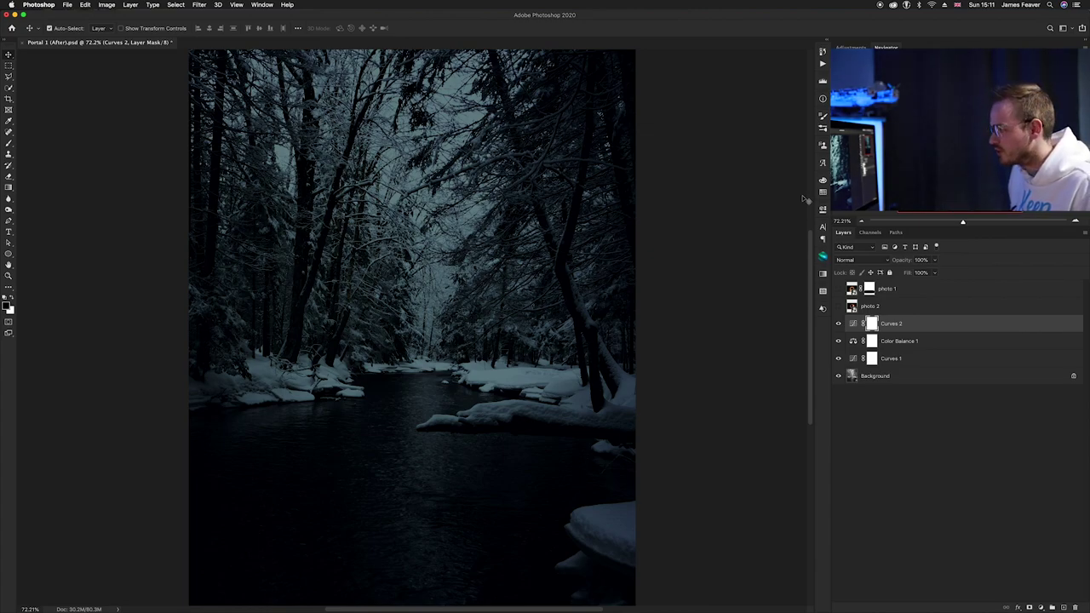
Drag out black-to-white radial gradients from the image centre on the Curves 2 mask and compare the vignette on and off.
key(g)
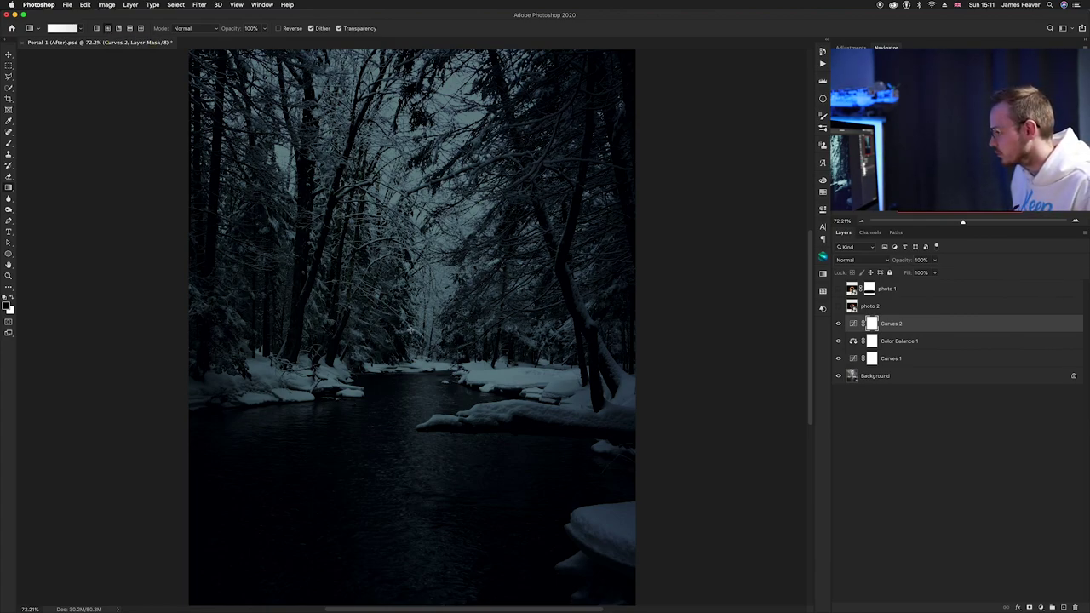
drag(398, 324, 633, 605)
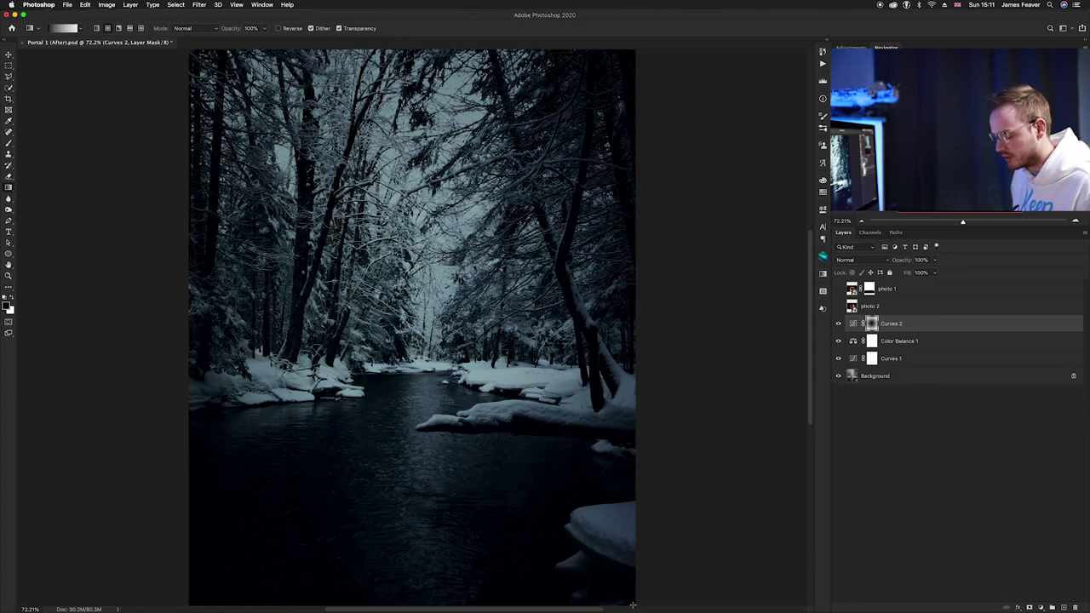
scroll(529, 468, down, 3)
drag(409, 326, 572, 521)
drag(441, 288, 588, 107)
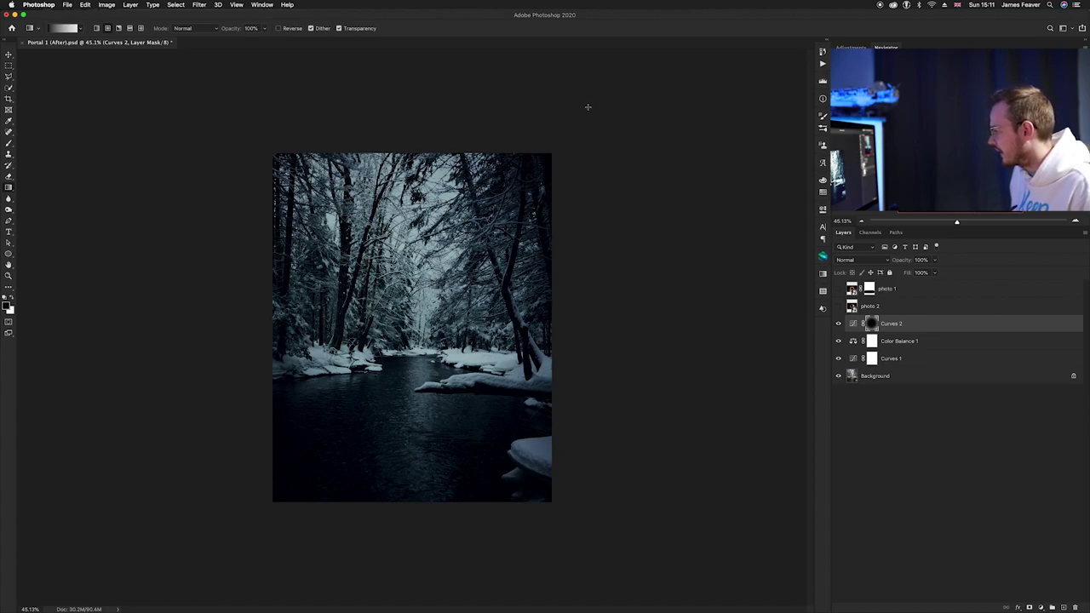
click(839, 324)
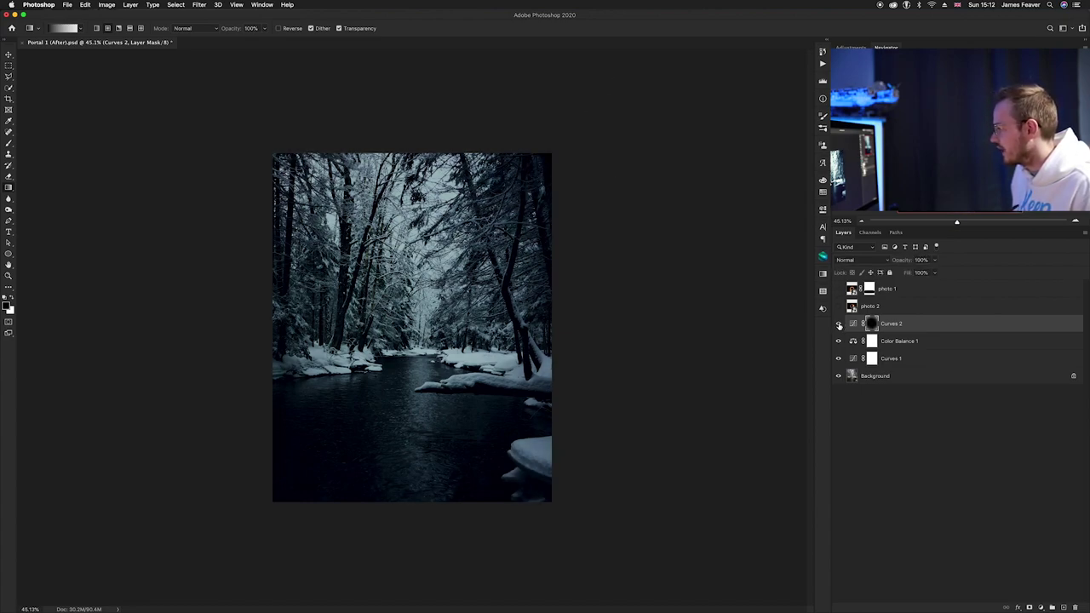
click(839, 324)
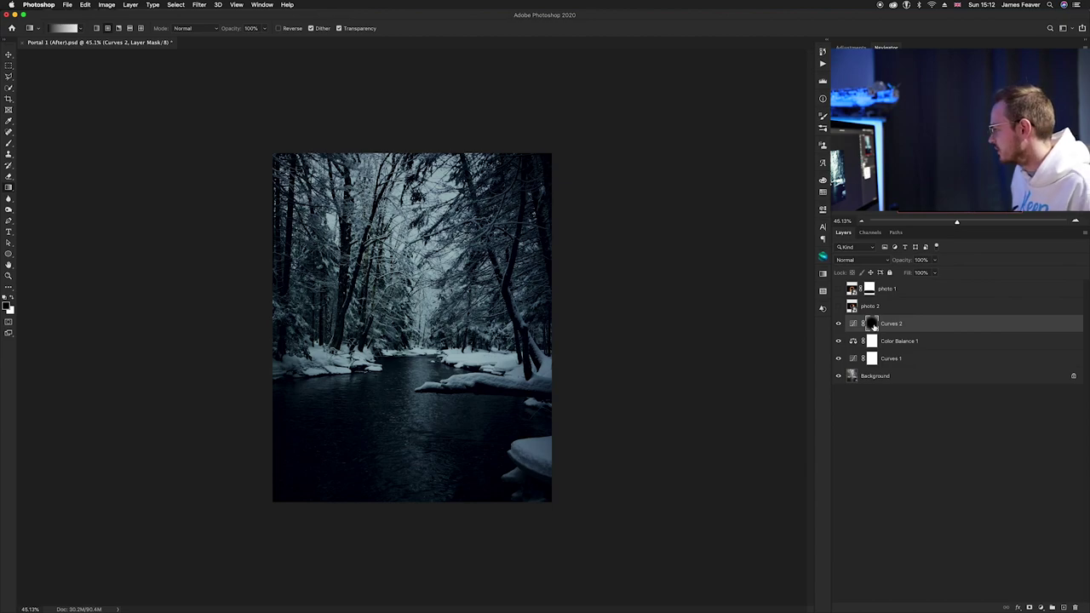
Replace the Curves 2 mask with a new one and fill it with a black-to-white radial gradient from the image centre.
right_click(873, 326)
click(904, 341)
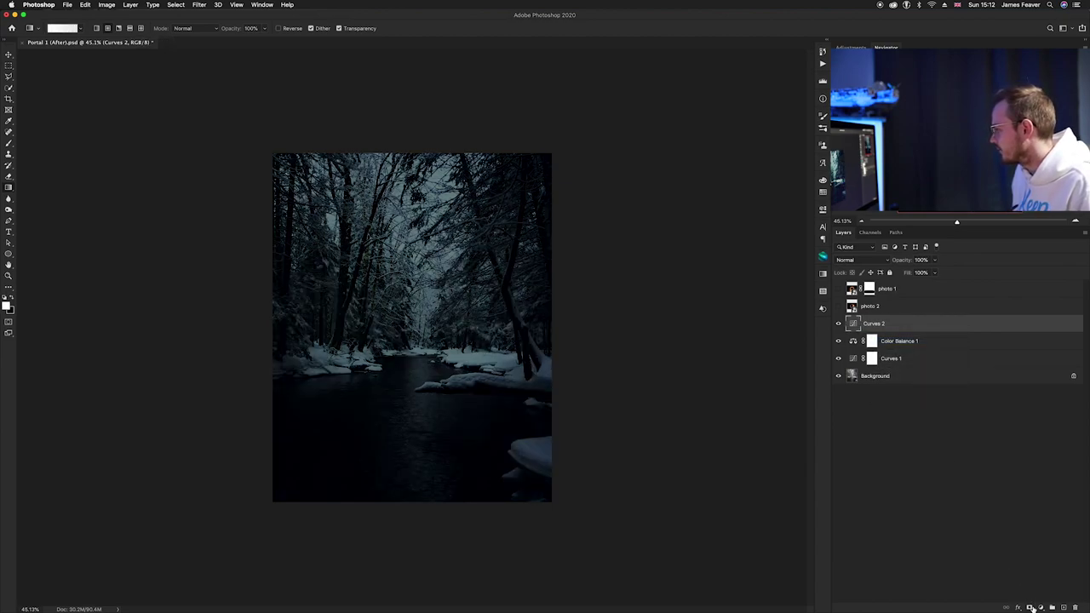
drag(410, 318, 545, 495)
drag(430, 342, 543, 491)
drag(430, 375, 548, 495)
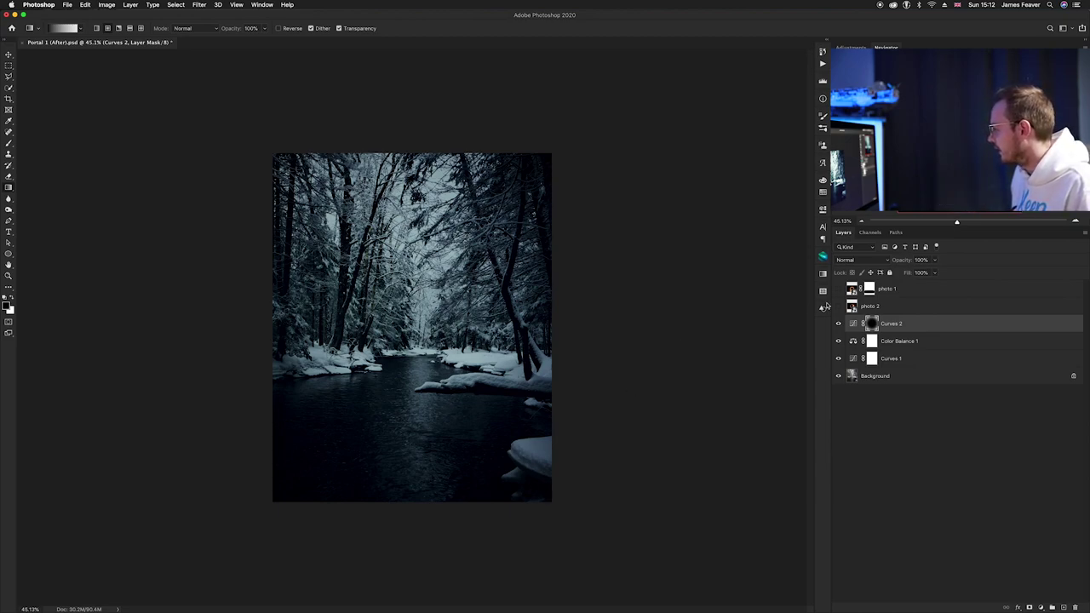
Show the photo 1 and photo 2 layers to check the glowing ring against the darkened background.
click(838, 289)
click(837, 306)
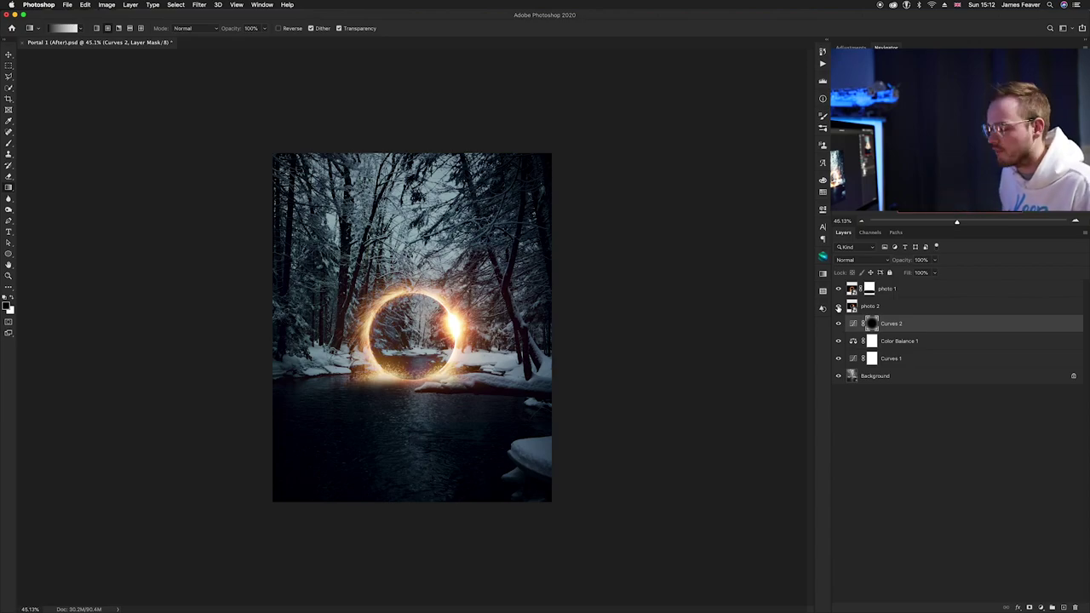
scroll(403, 349, up, 3)
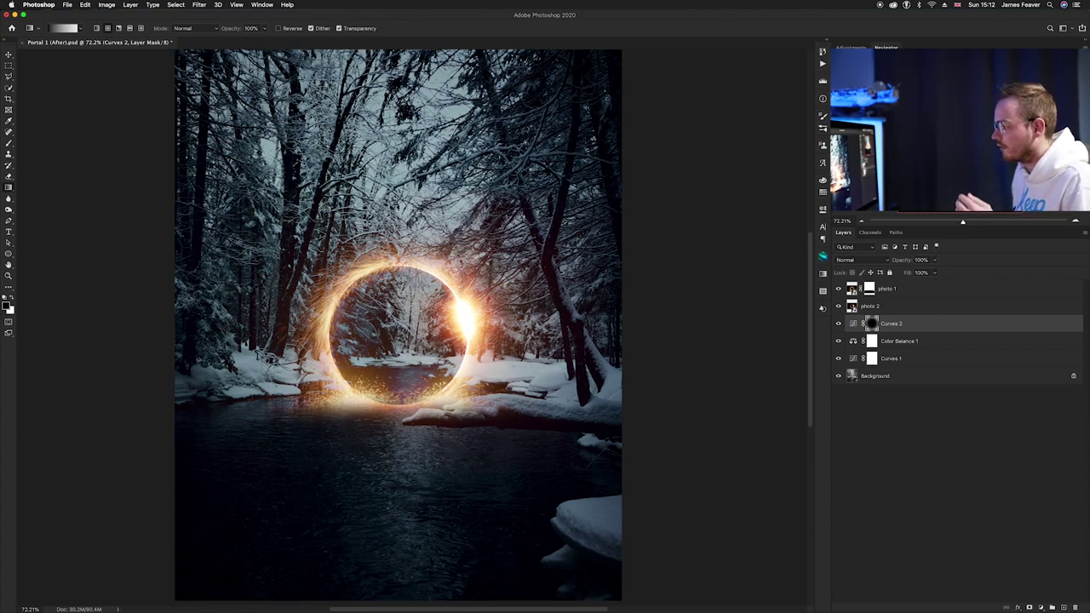
Hide the photo 1 layer and add a Hue/Saturation adjustment layer clipped to photo 2.
click(838, 288)
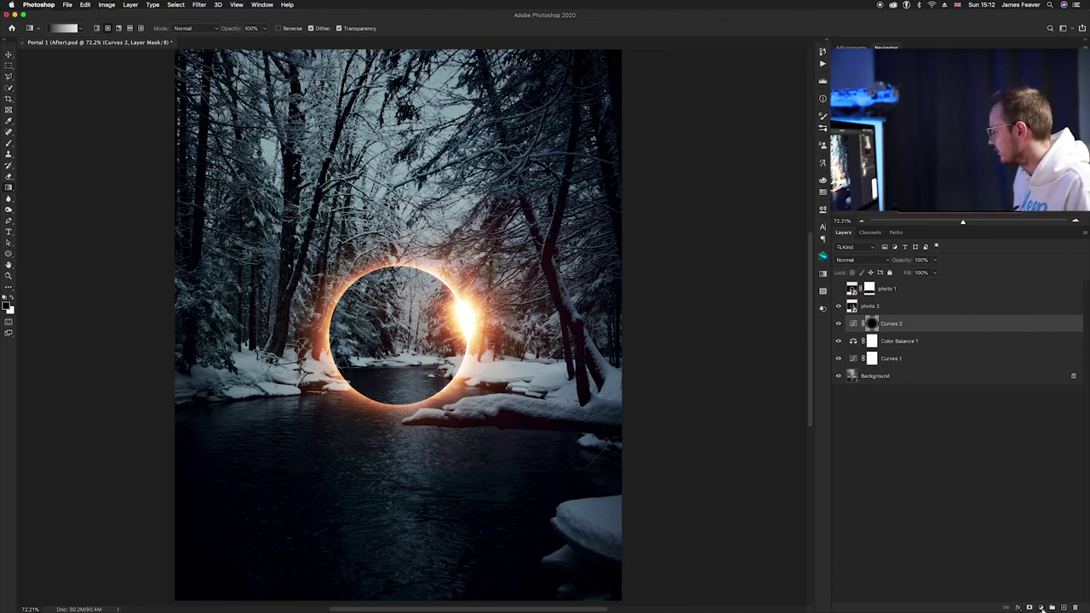
click(1040, 608)
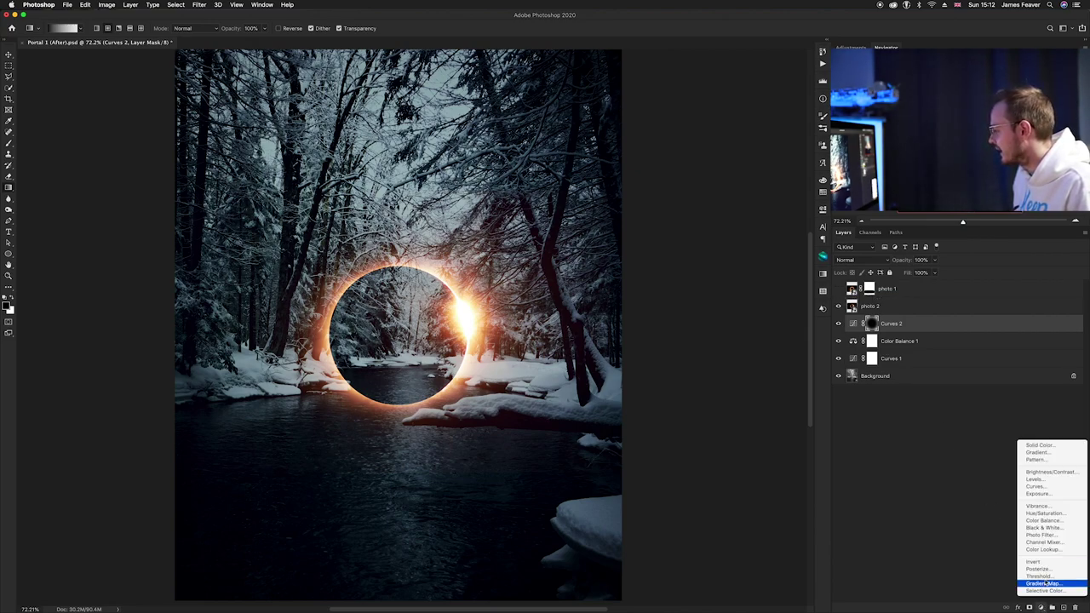
click(1039, 513)
drag(856, 326, 857, 298)
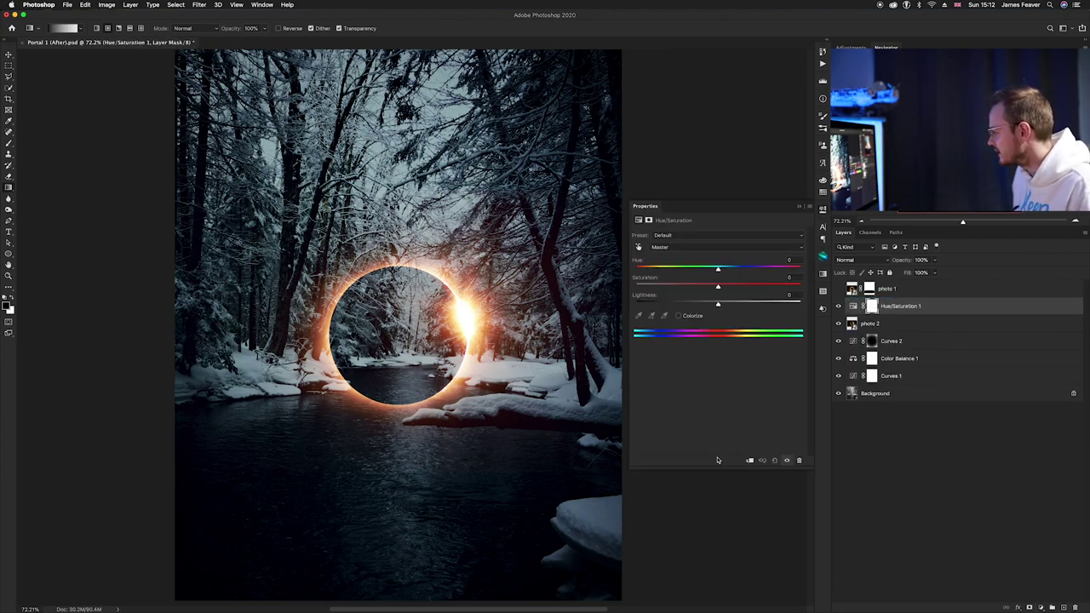
click(853, 306)
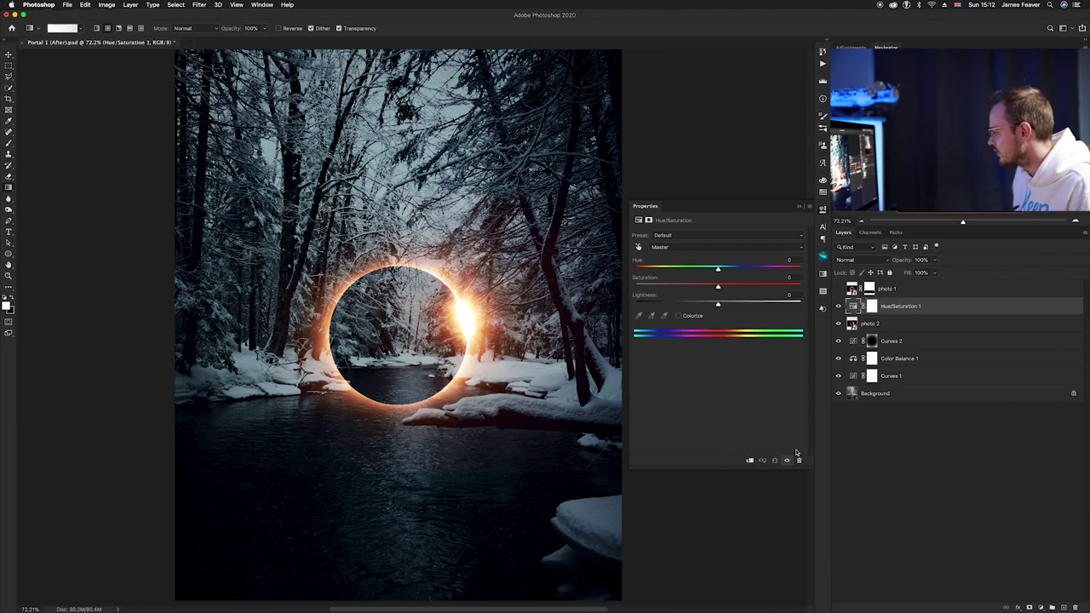
click(751, 461)
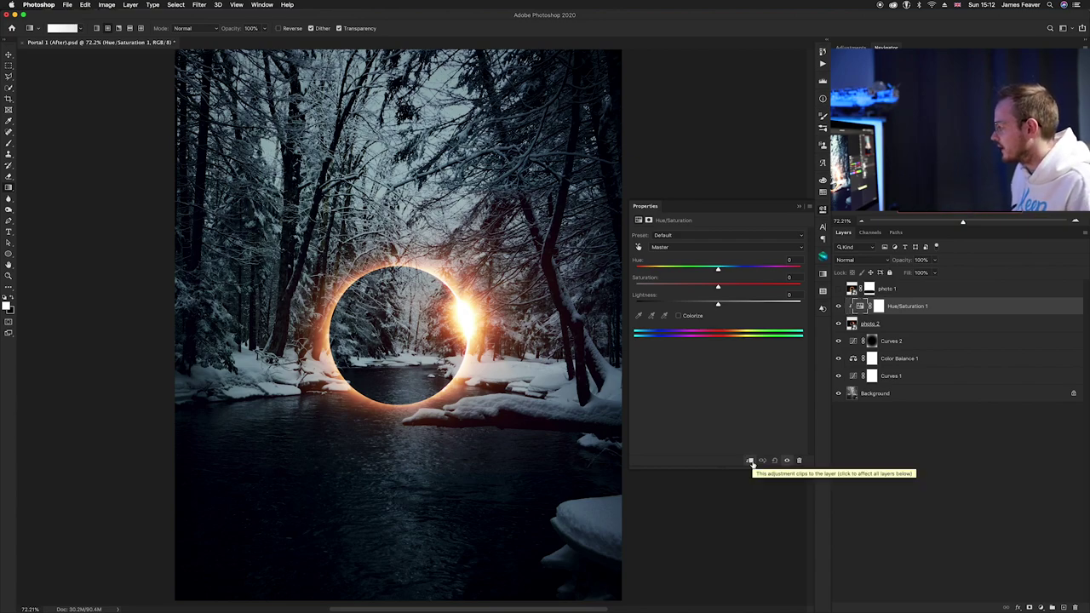
Colorize the photo 2 ring blue in its Hue/Saturation adjustment with hue 205 and saturation 54.
click(679, 317)
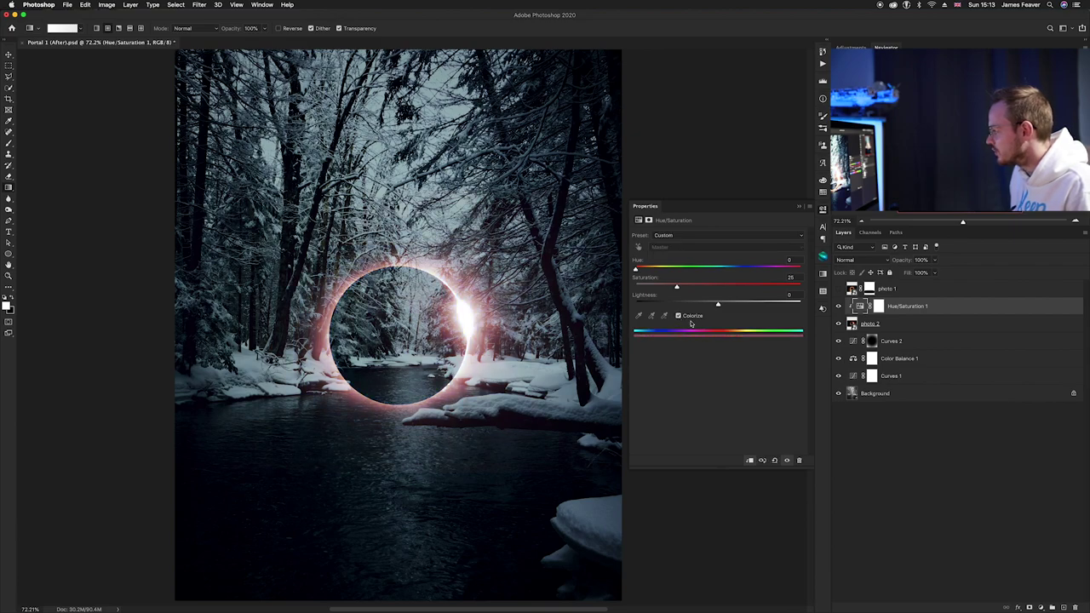
drag(676, 287, 725, 289)
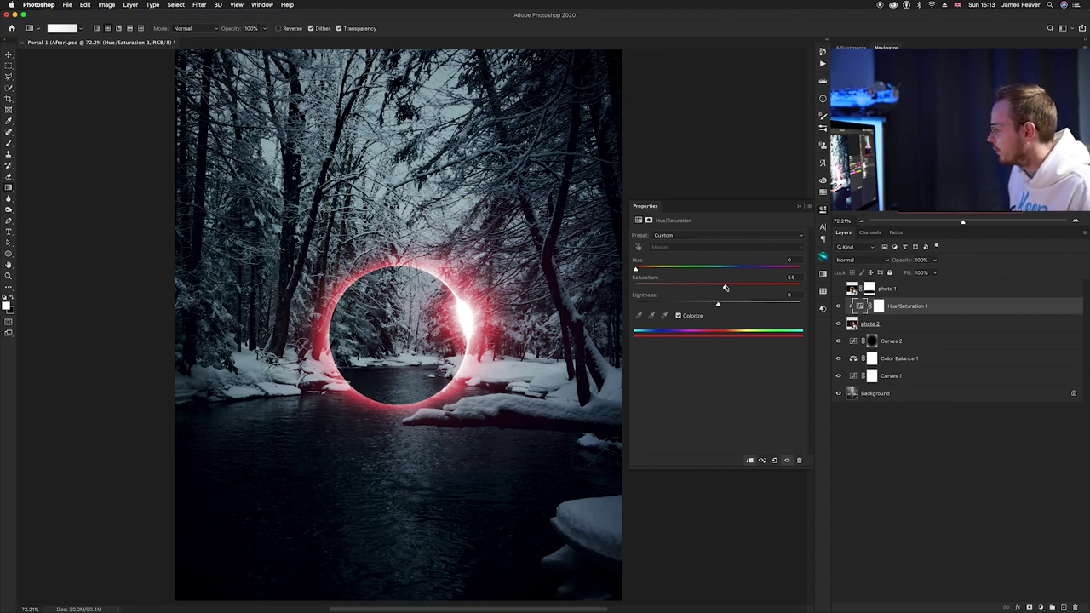
drag(637, 269, 729, 271)
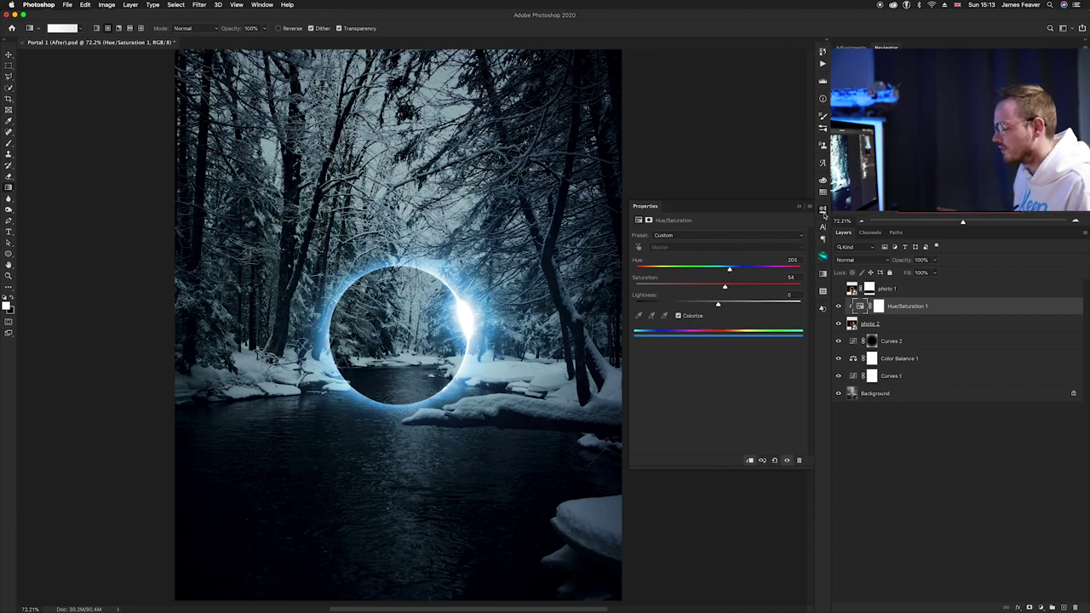
click(822, 210)
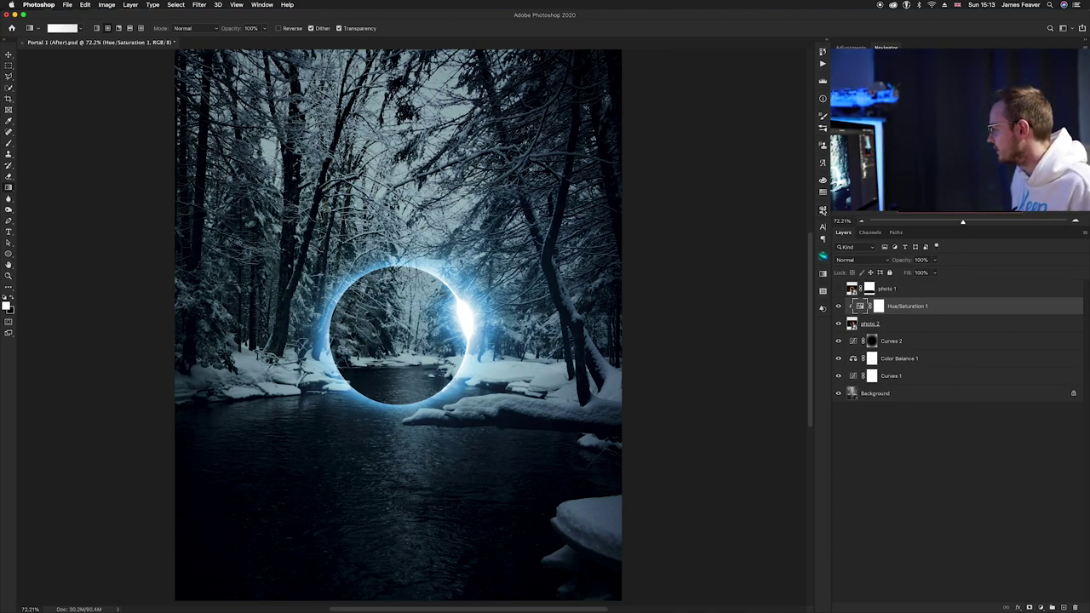
Copy the Hue/Saturation 1 adjustment above photo 1, clip it to that layer and show photo 1.
drag(861, 305, 861, 284)
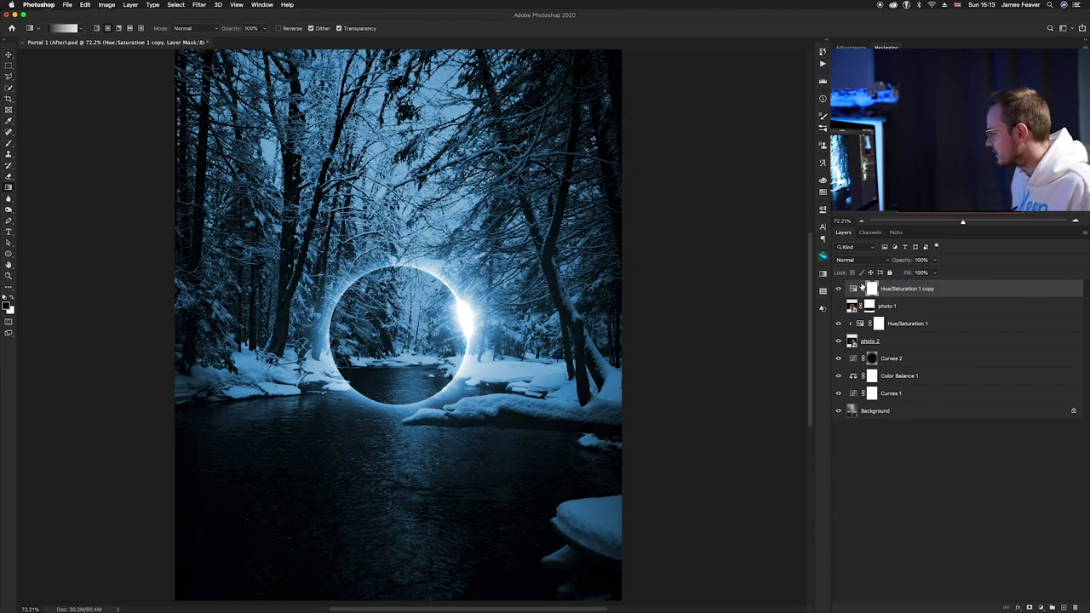
alt+click(853, 296)
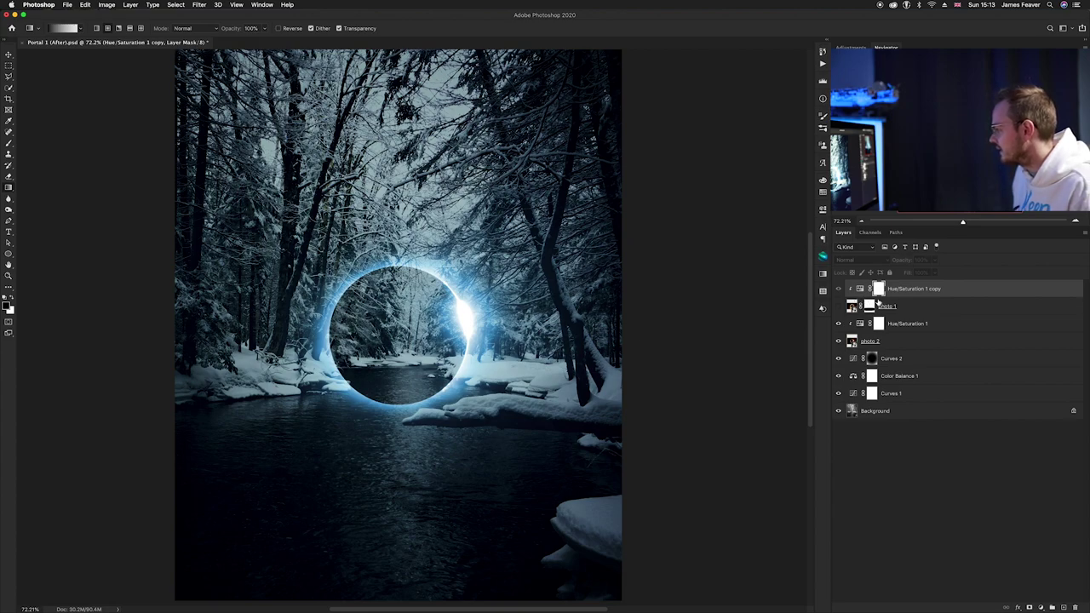
click(840, 306)
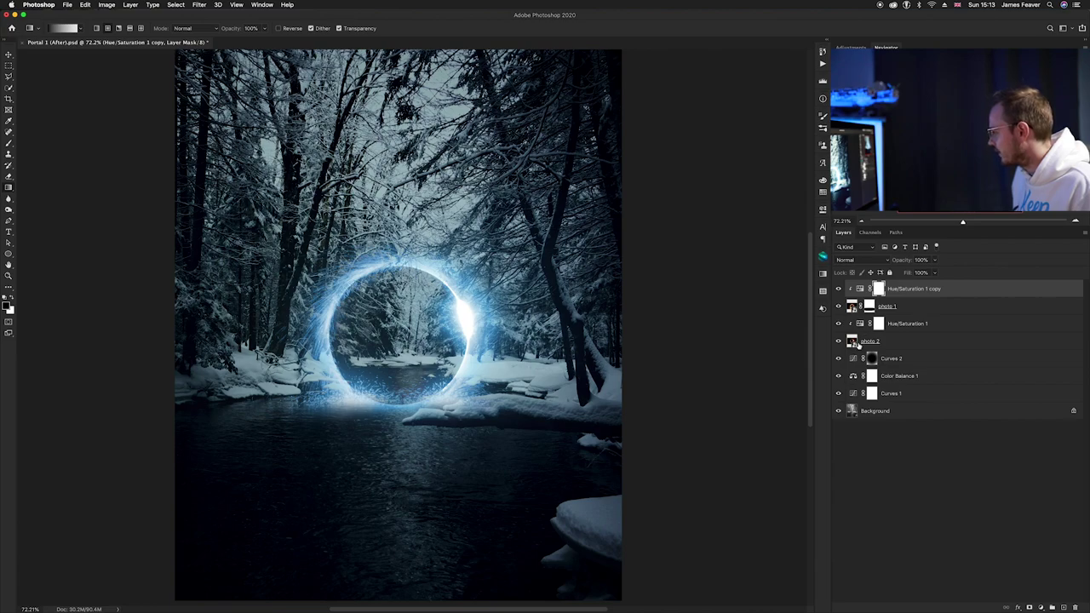
Group the photo 1 and photo 2 layers with their Hue/Saturation adjustments and name the group Portal.
click(851, 343)
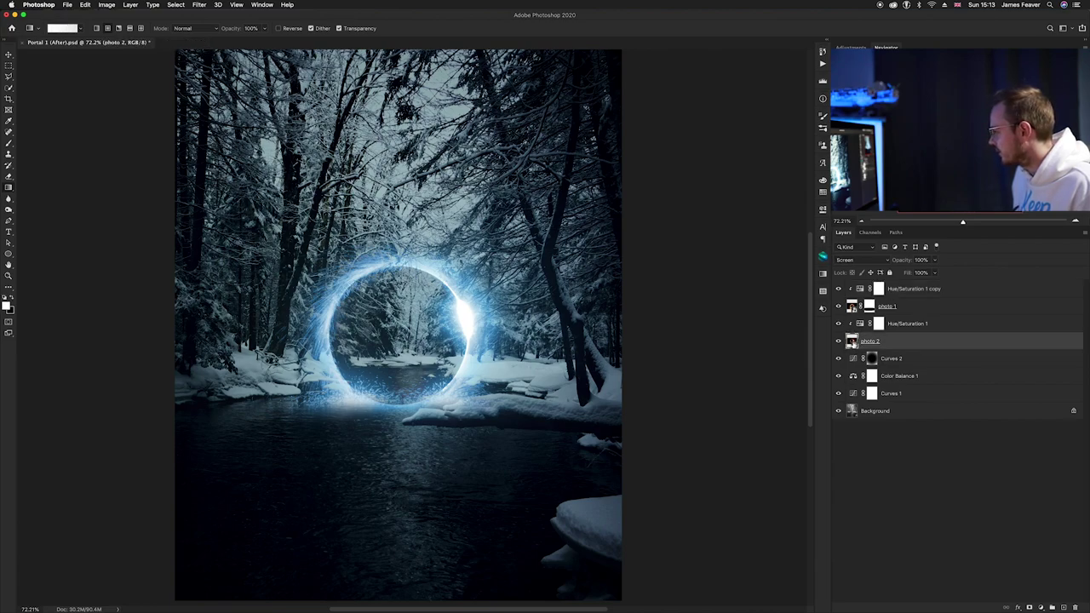
shift+click(862, 291)
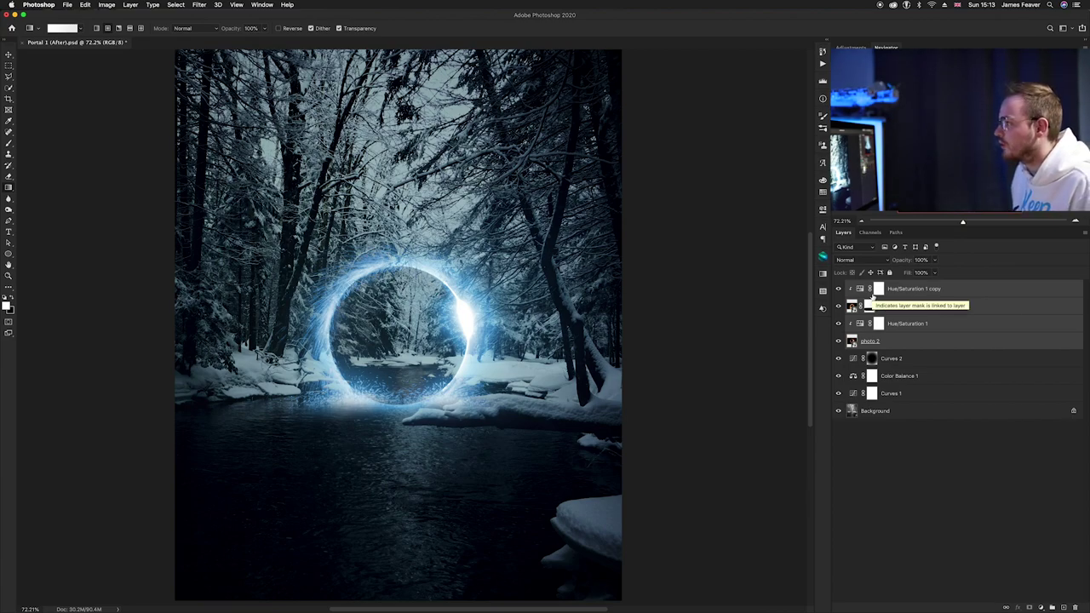
key(super+g)
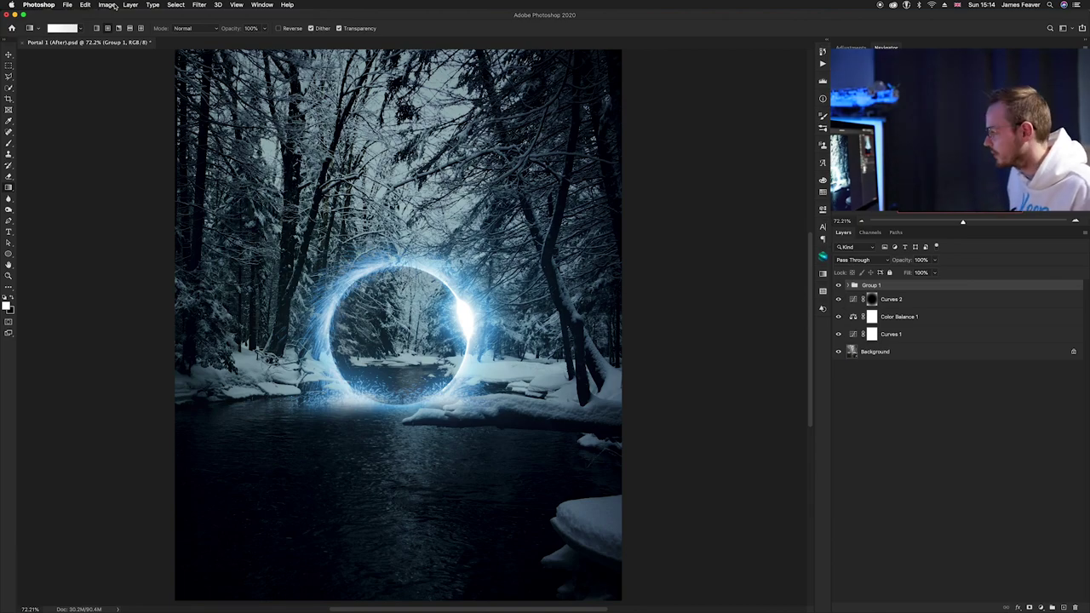
double_click(870, 285)
text(Portal)
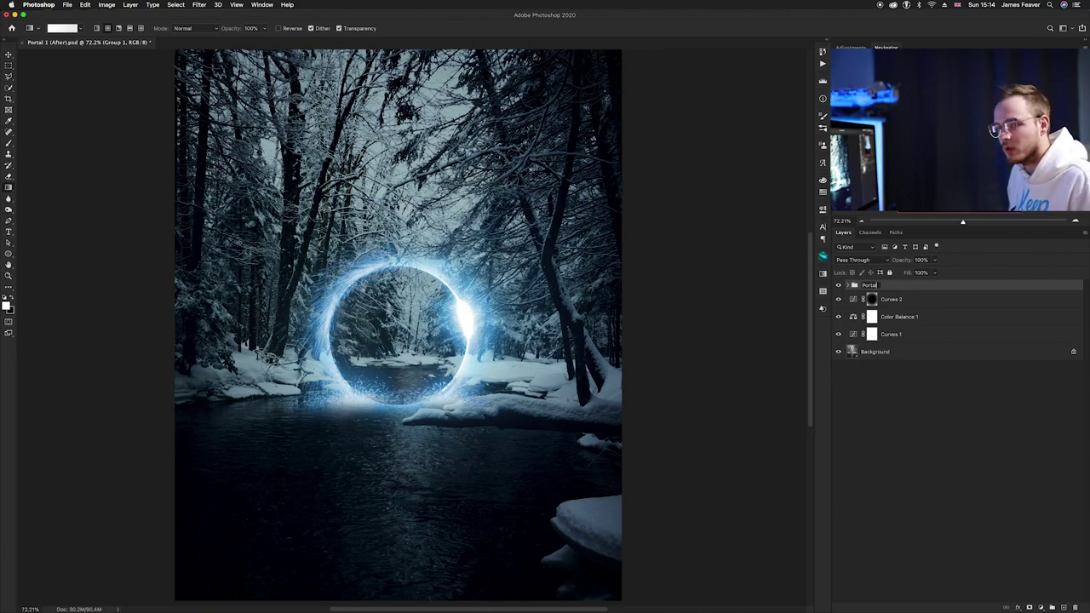
key(Return)
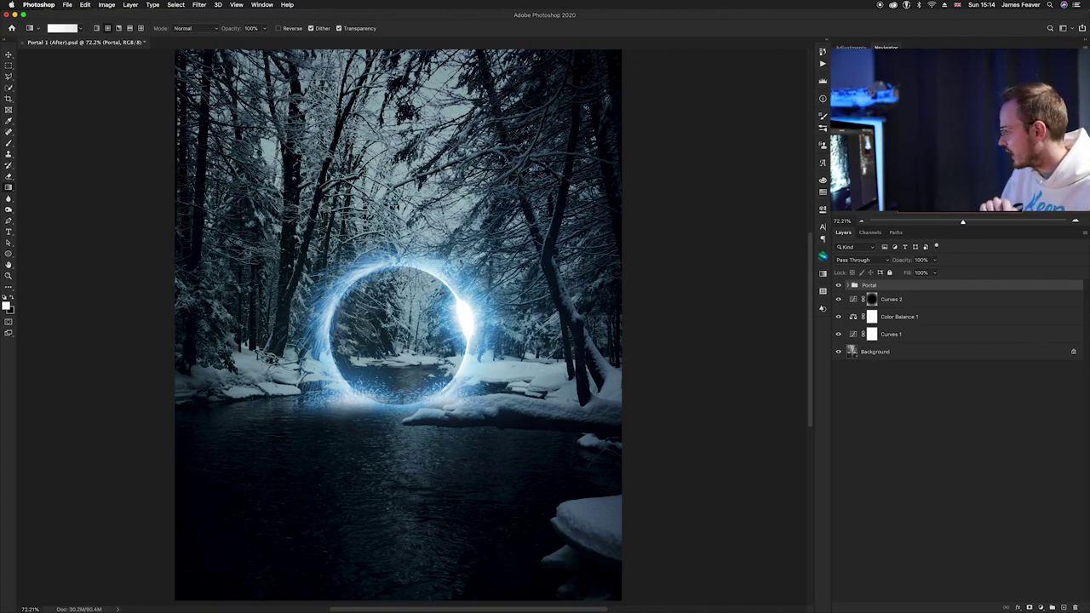
Duplicate the Portal group, merge the copy into a single layer and set its blend mode to Screen.
key(super+j)
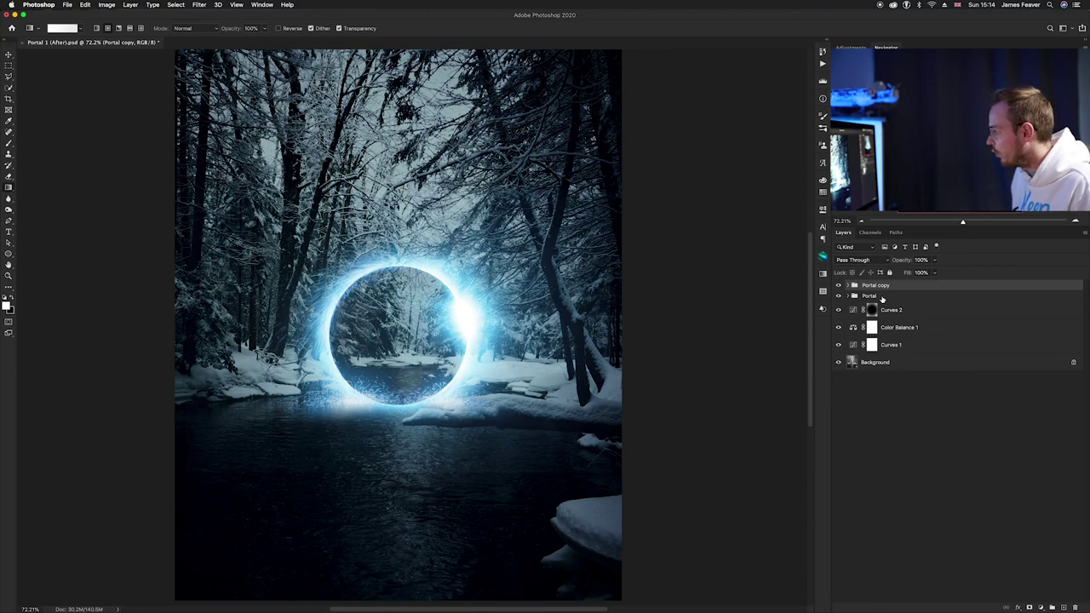
right_click(933, 291)
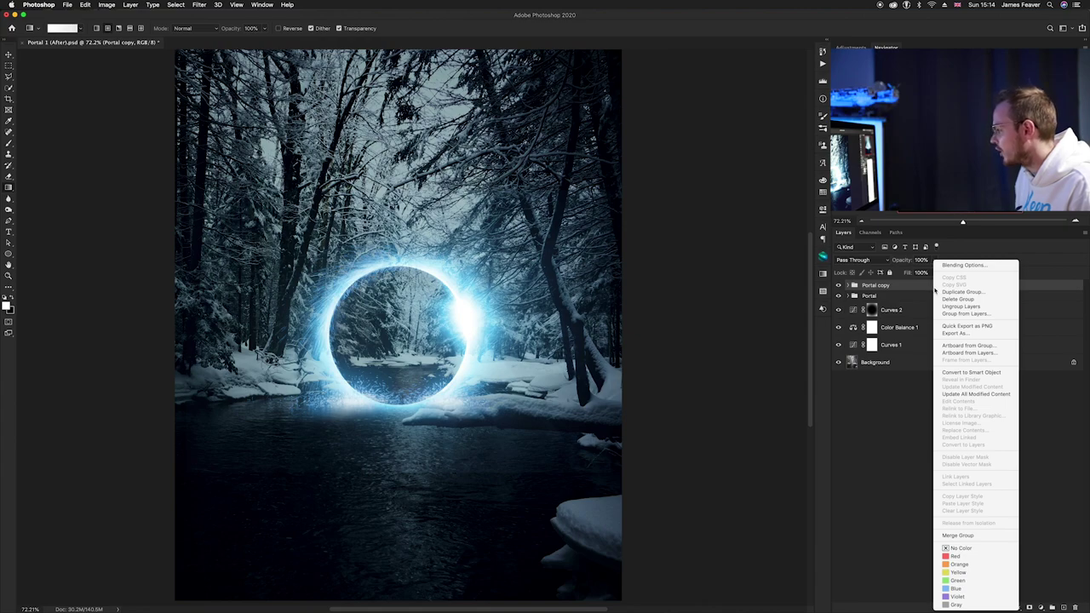
click(957, 536)
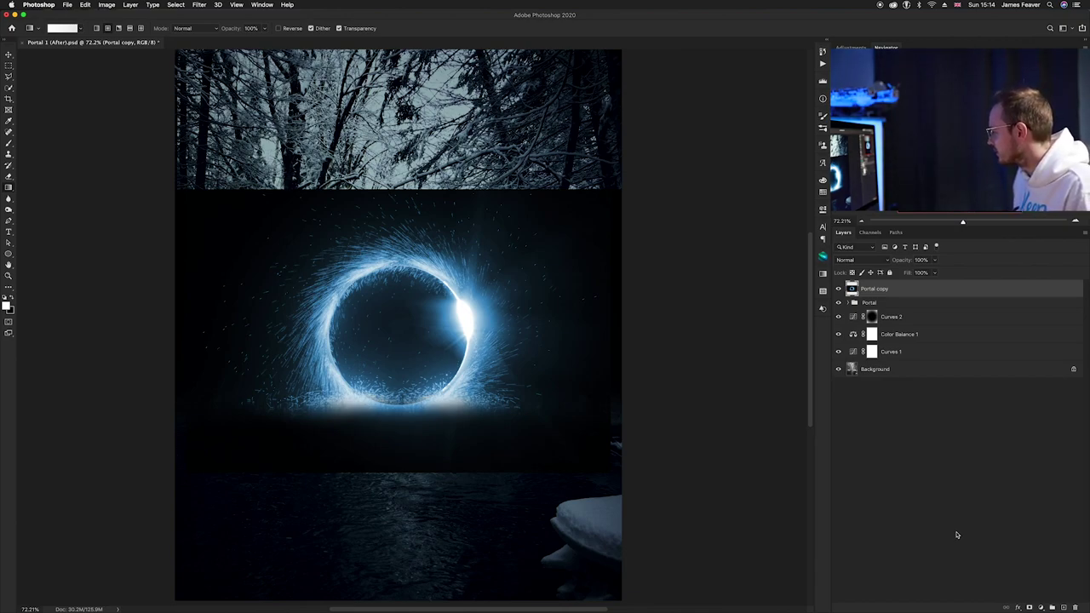
click(849, 262)
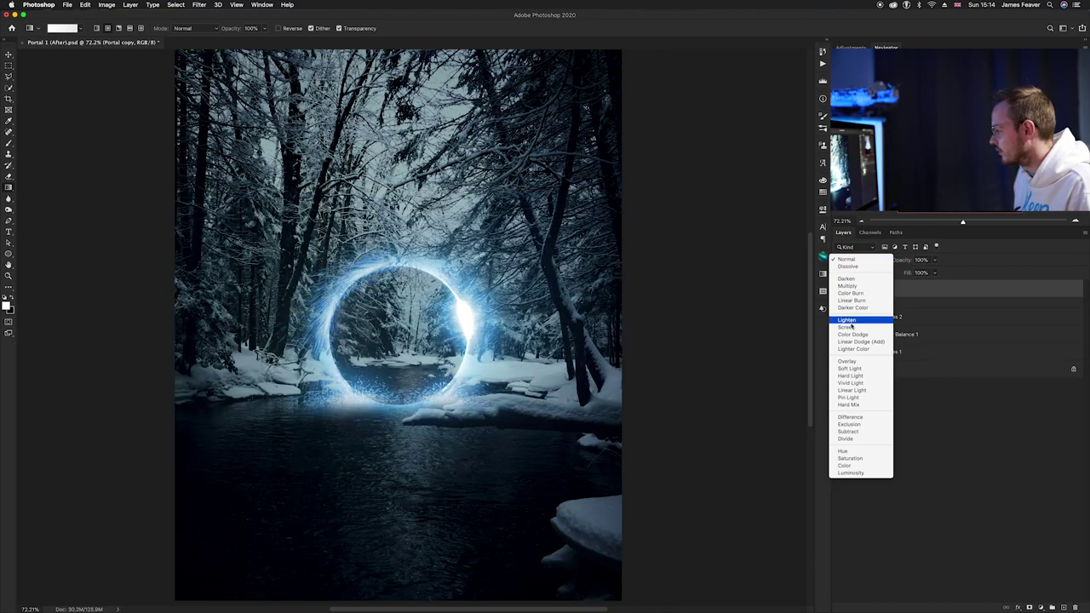
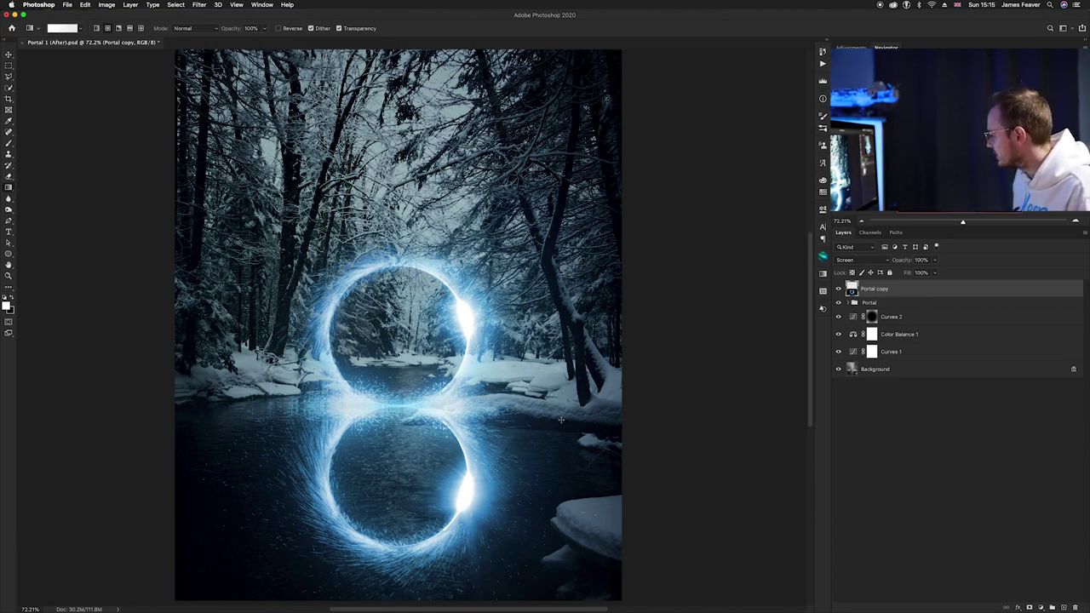
In the Portal copy layer's Blend If options, split the underlying layer's black slider to 0 / 100 to blend the reflection into the water.
double_click(957, 291)
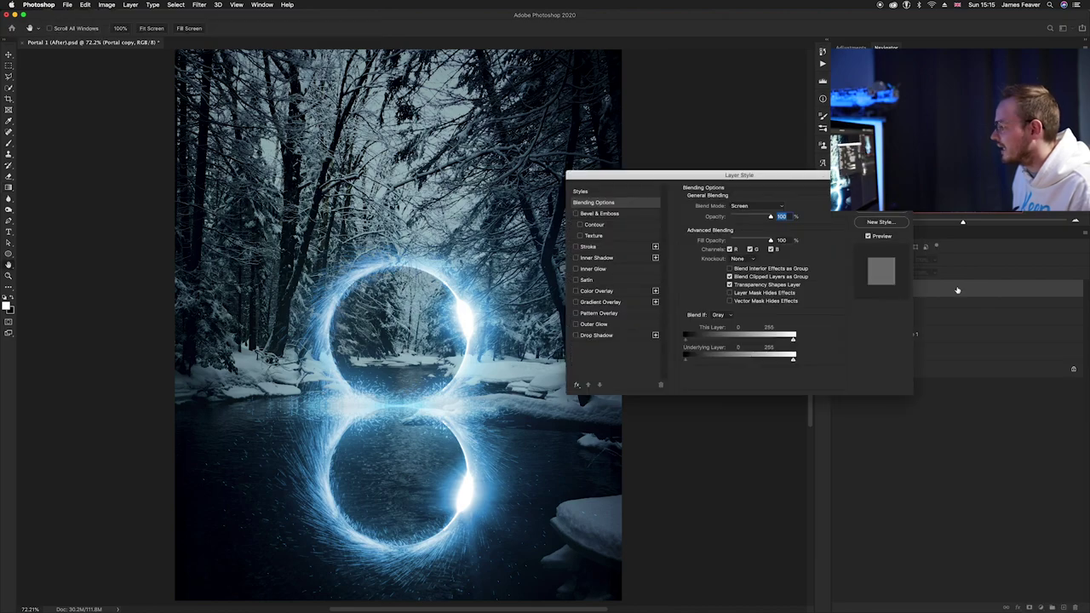
mouse_move(767, 176)
mouse_down()
mouse_move(681, 118)
mouse_move(641, 126)
mouse_up()
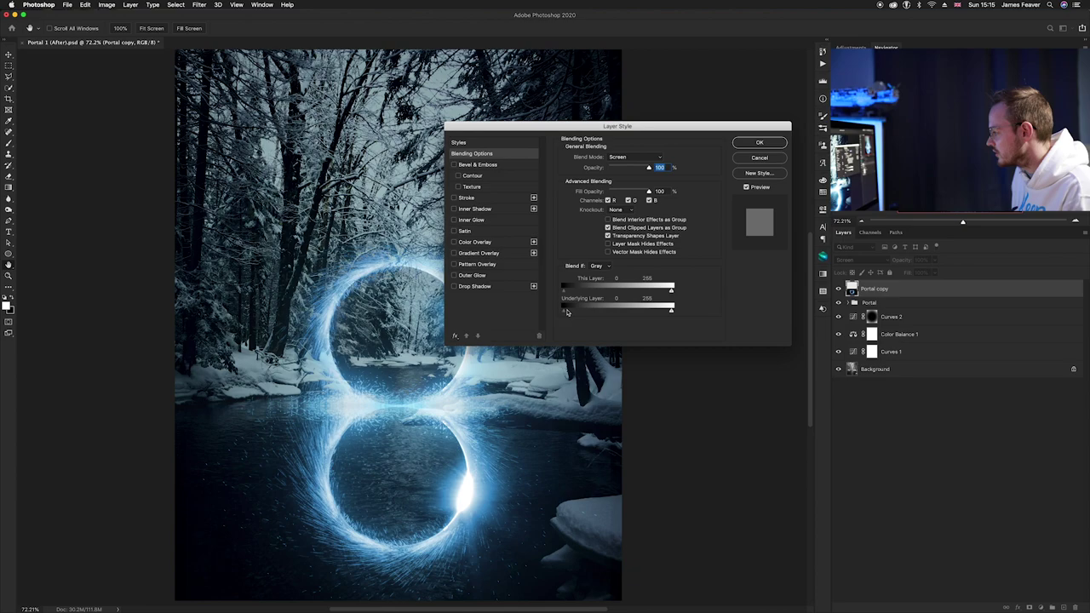
drag(567, 312, 571, 314)
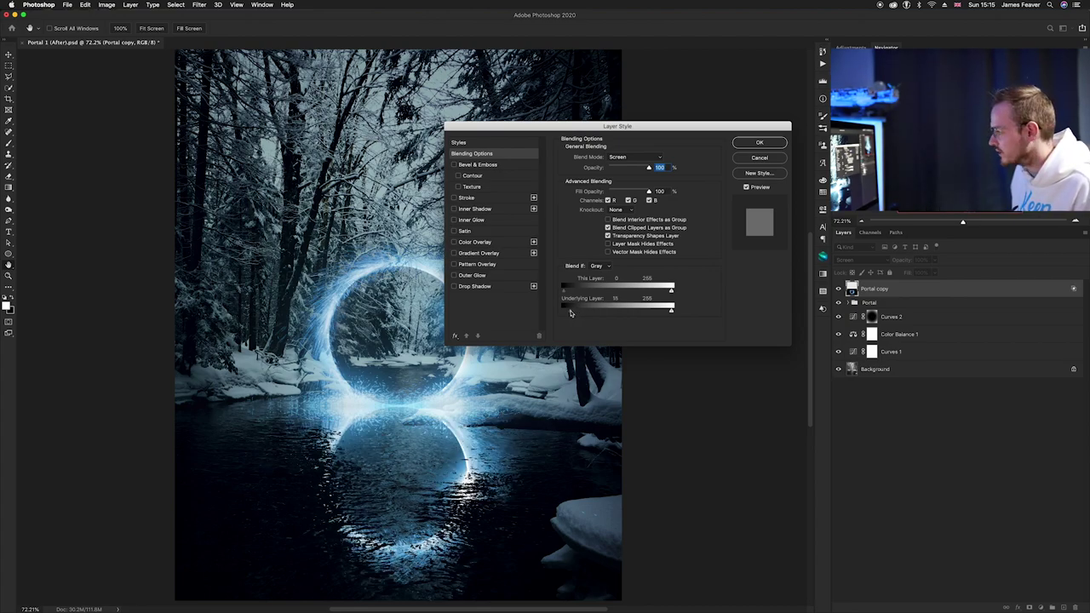
key(alt)
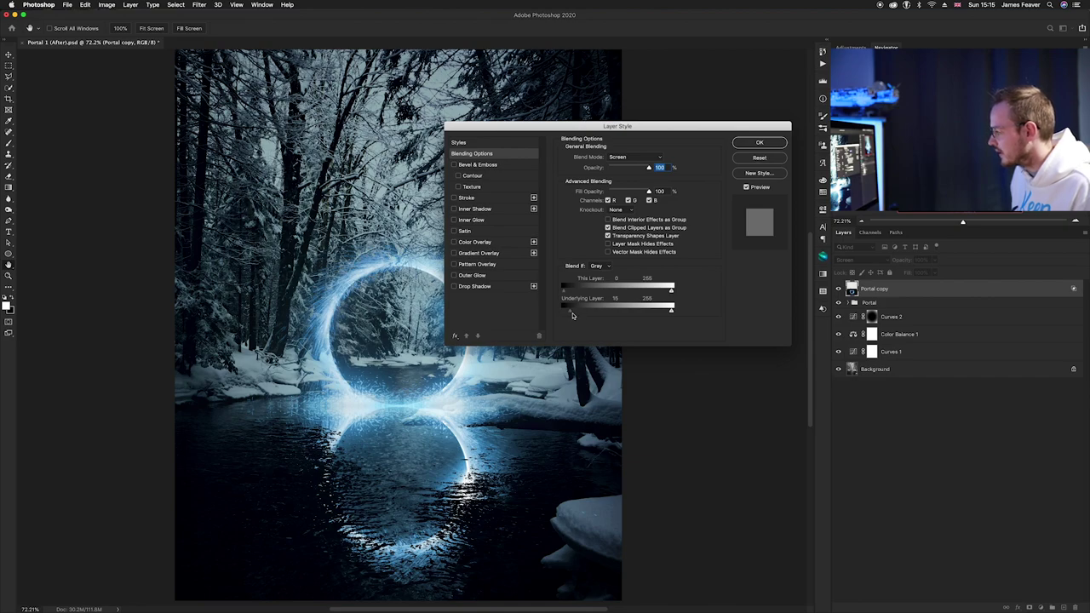
drag(572, 314, 584, 314)
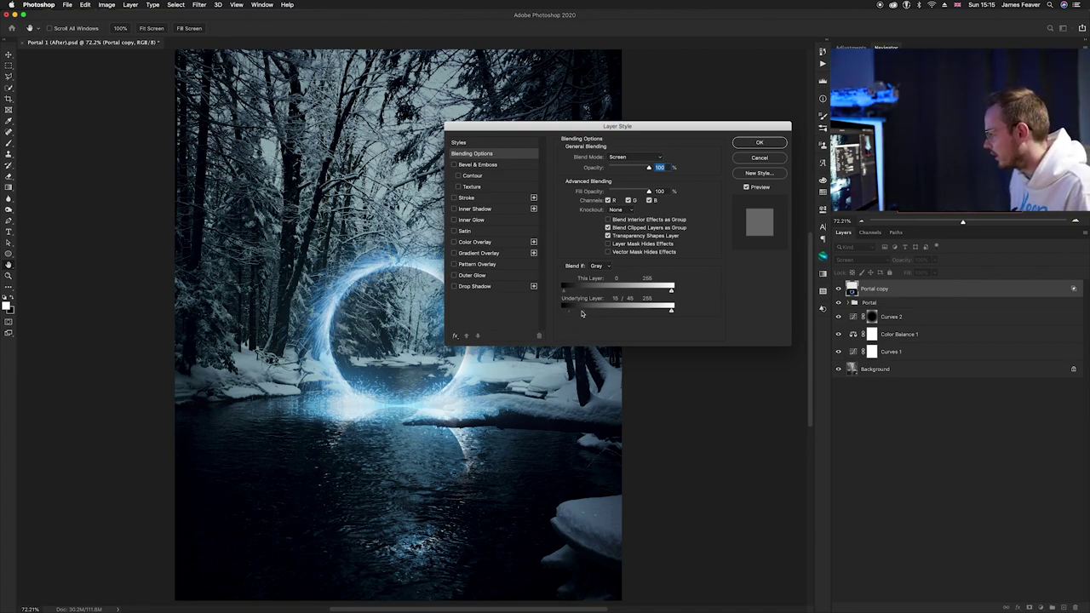
mouse_move(582, 315)
mouse_down()
mouse_move(613, 313)
mouse_move(564, 314)
mouse_up()
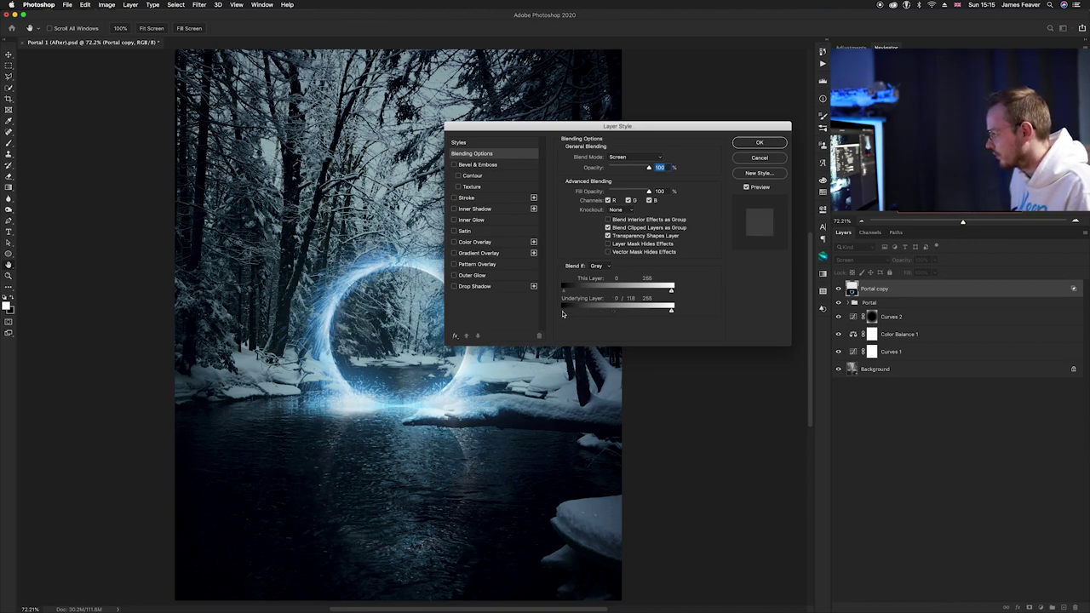
mouse_move(617, 314)
mouse_down()
mouse_move(591, 314)
mouse_move(606, 316)
mouse_up()
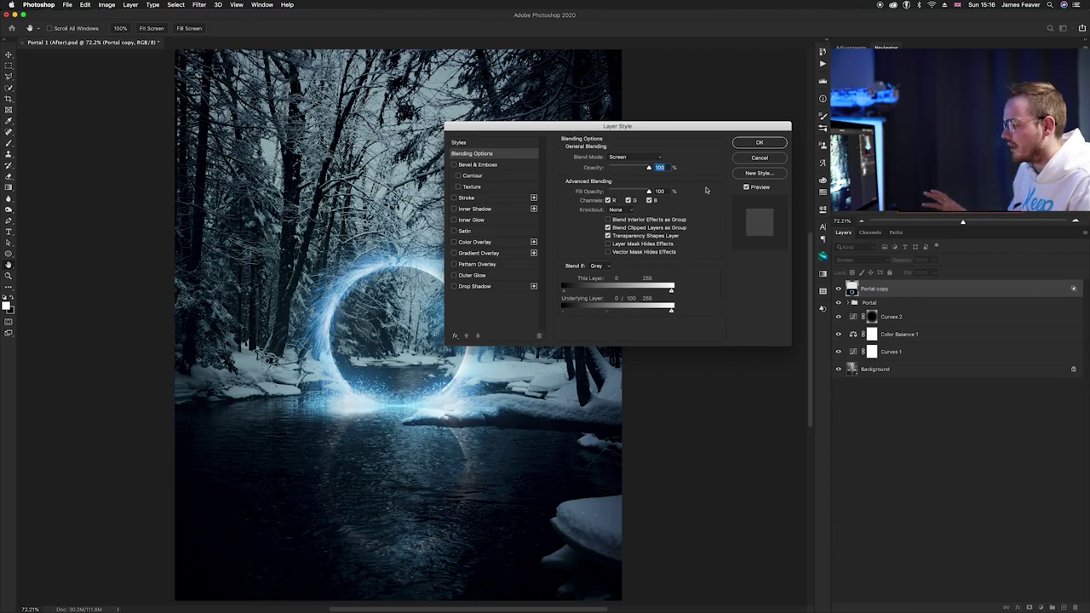
click(759, 143)
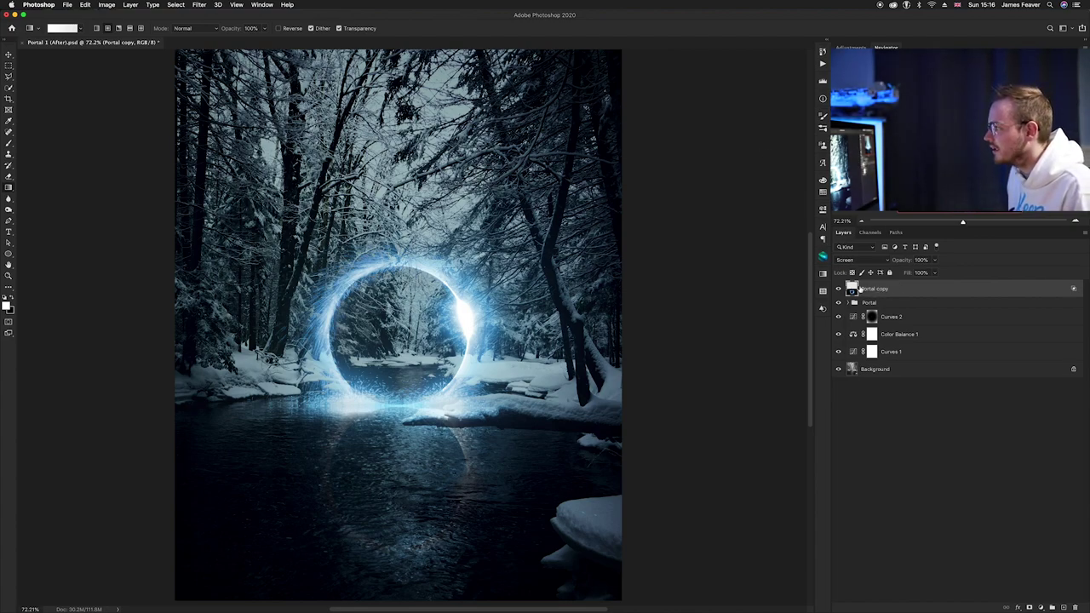
Apply a Gaussian Blur with a 2.5 pixel radius to the Portal copy reflection.
click(204, 7)
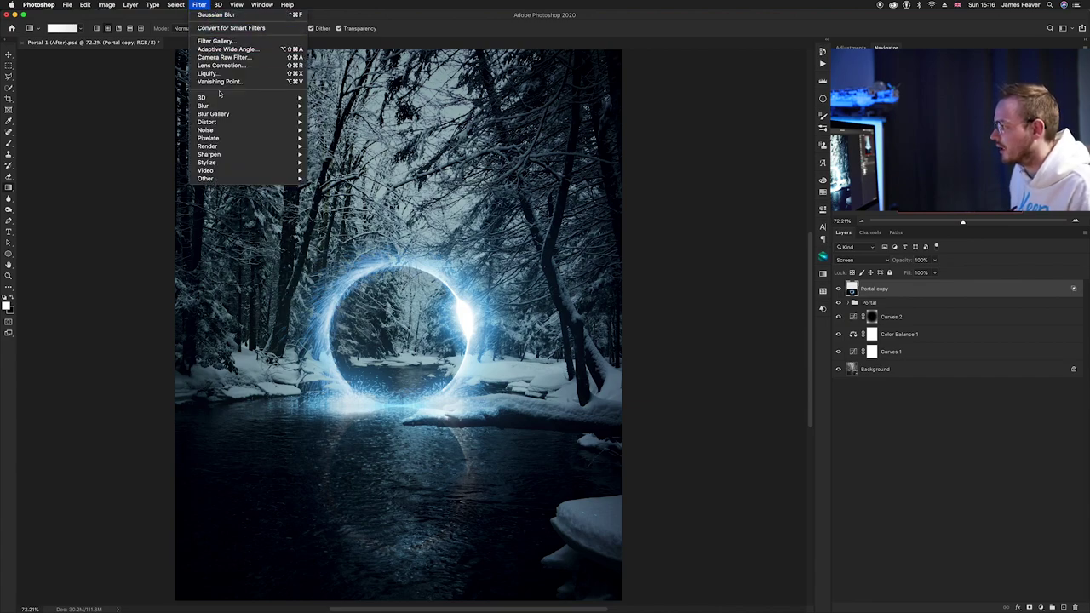
mouse_move(297, 112)
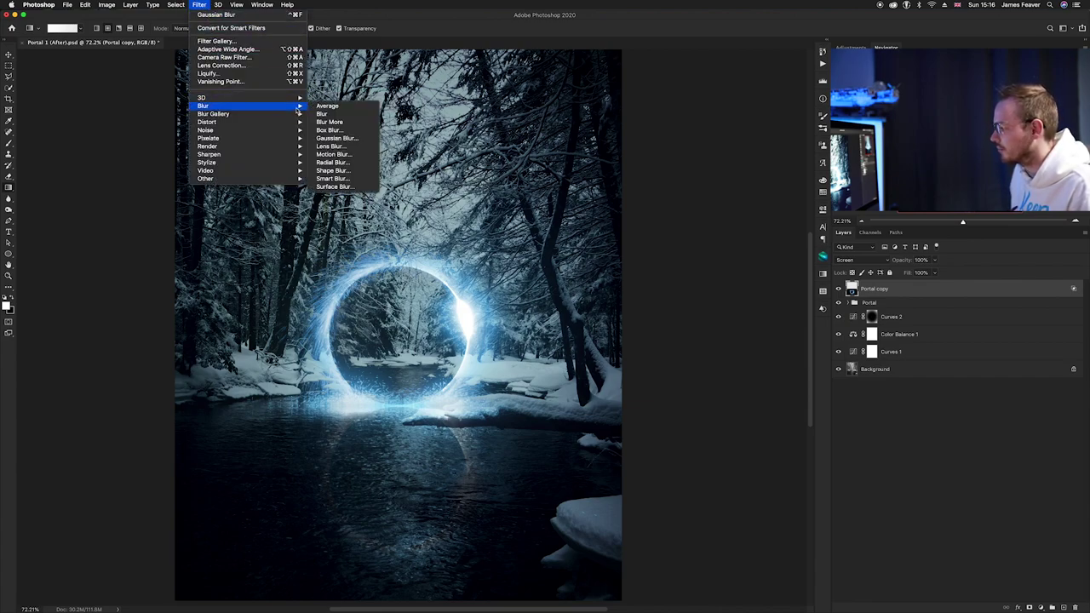
click(337, 138)
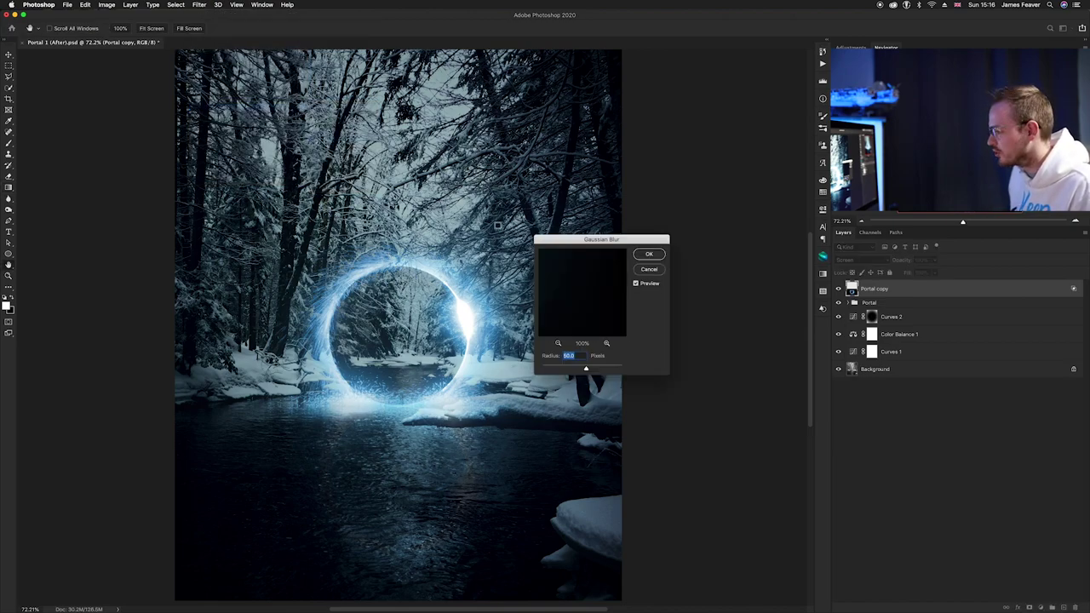
text(2)
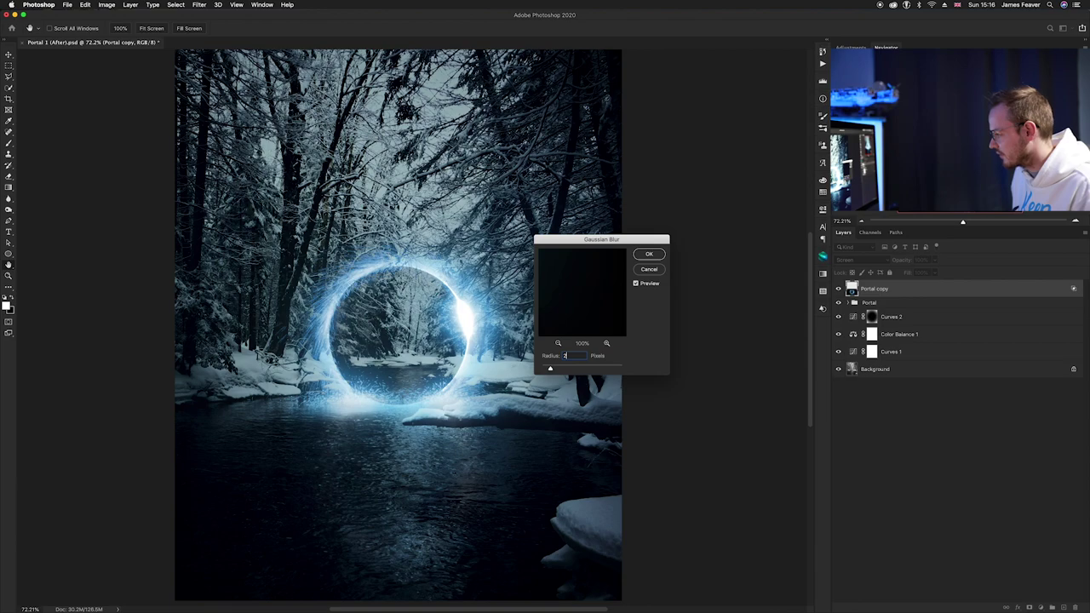
drag(550, 372, 552, 371)
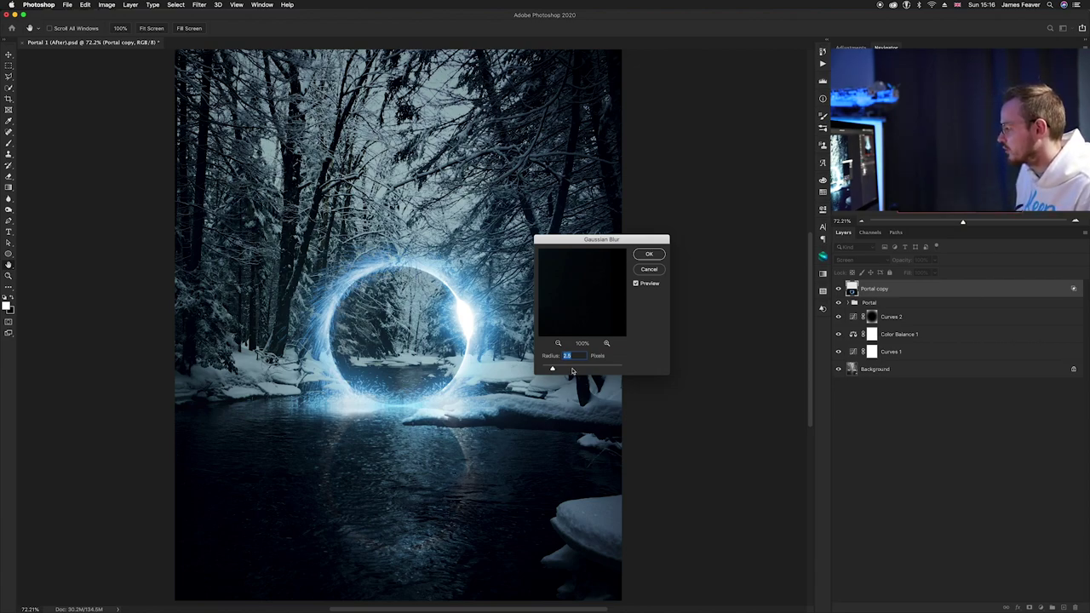
click(649, 254)
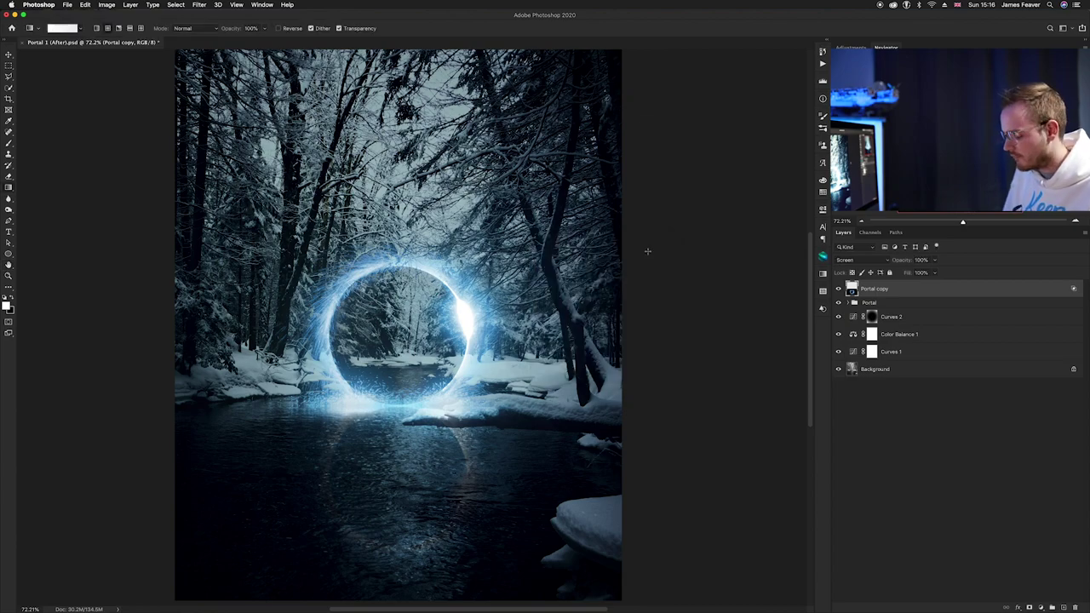
Switch to the desktop in Finder and preview the image photo 3.jpg.
key(super+minus)
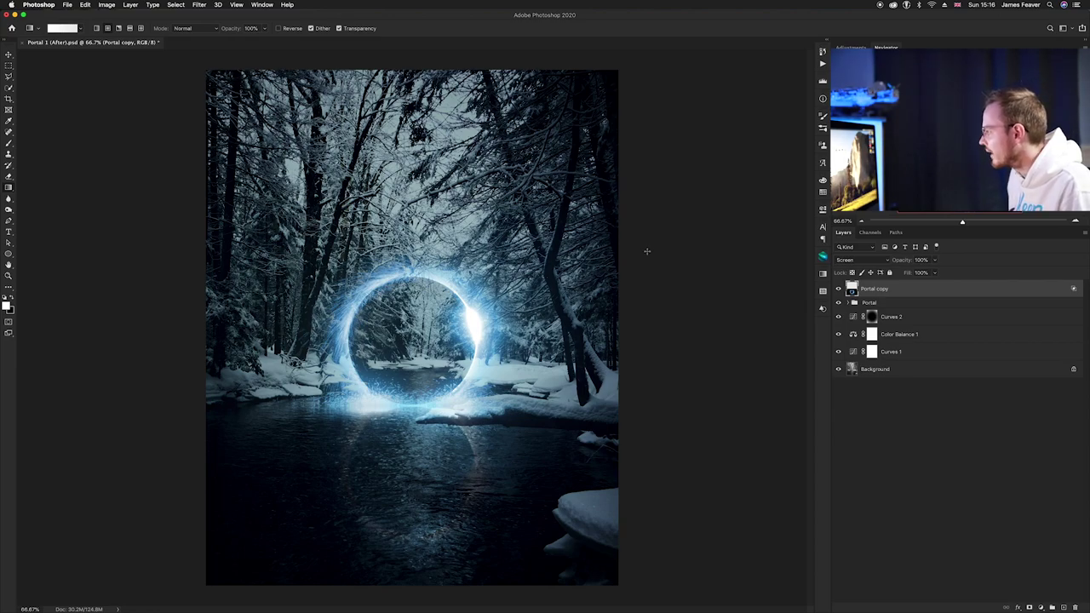
key(F11)
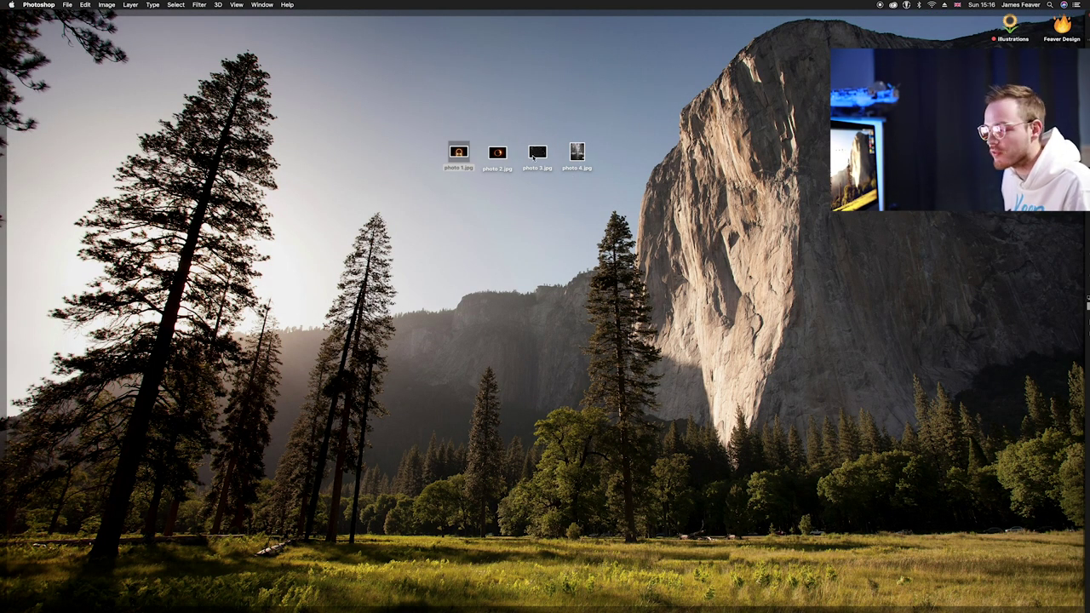
click(533, 155)
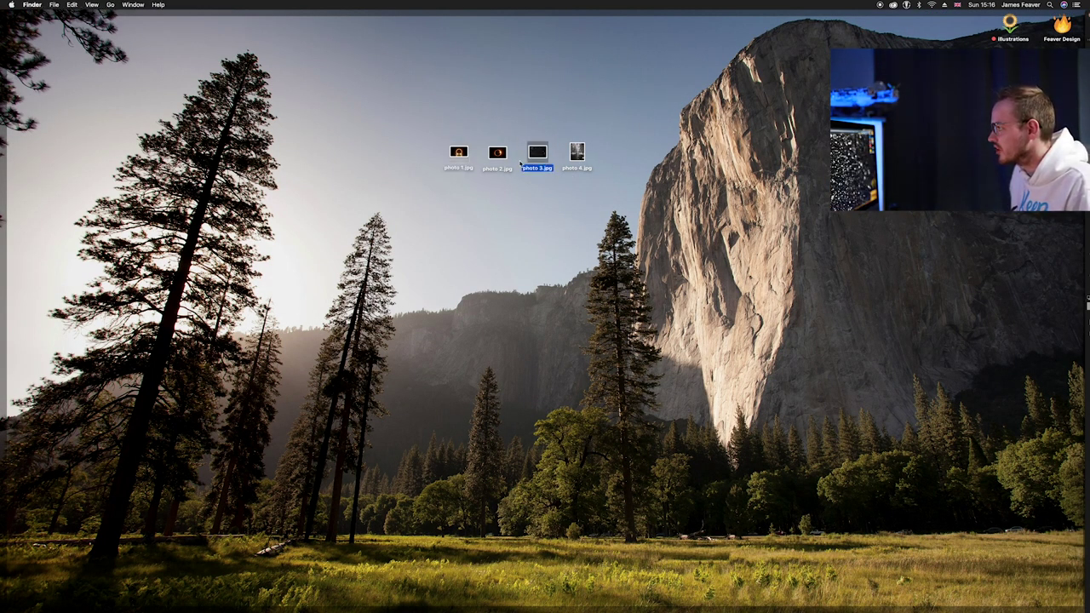
key(space)
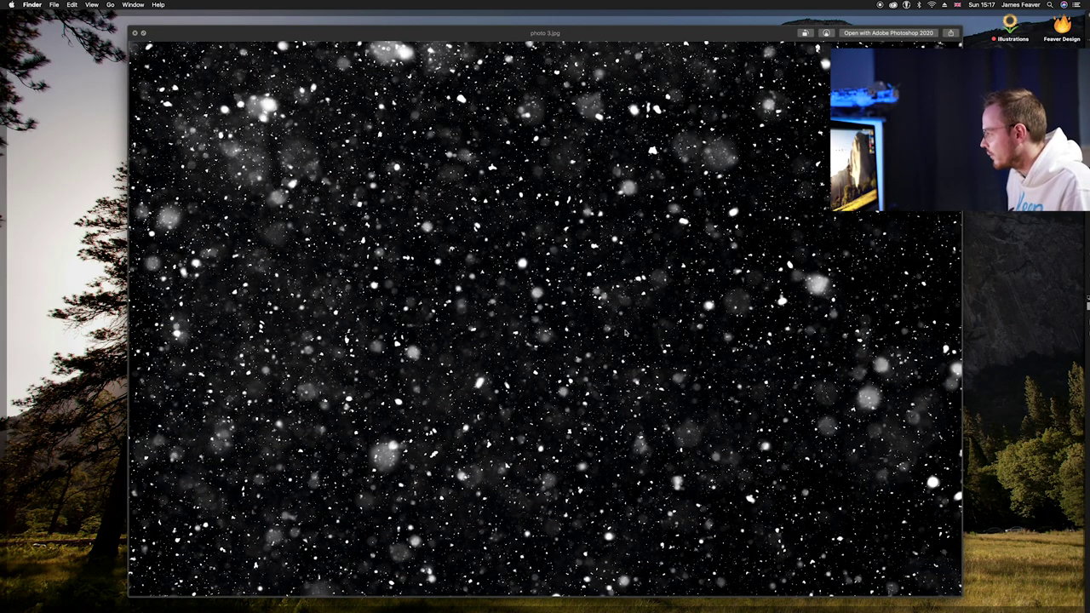
Place photo 3.jpg into the portal document above the Portal copy layer and set its blend mode to Screen.
key(space)
drag(537, 153, 487, 285)
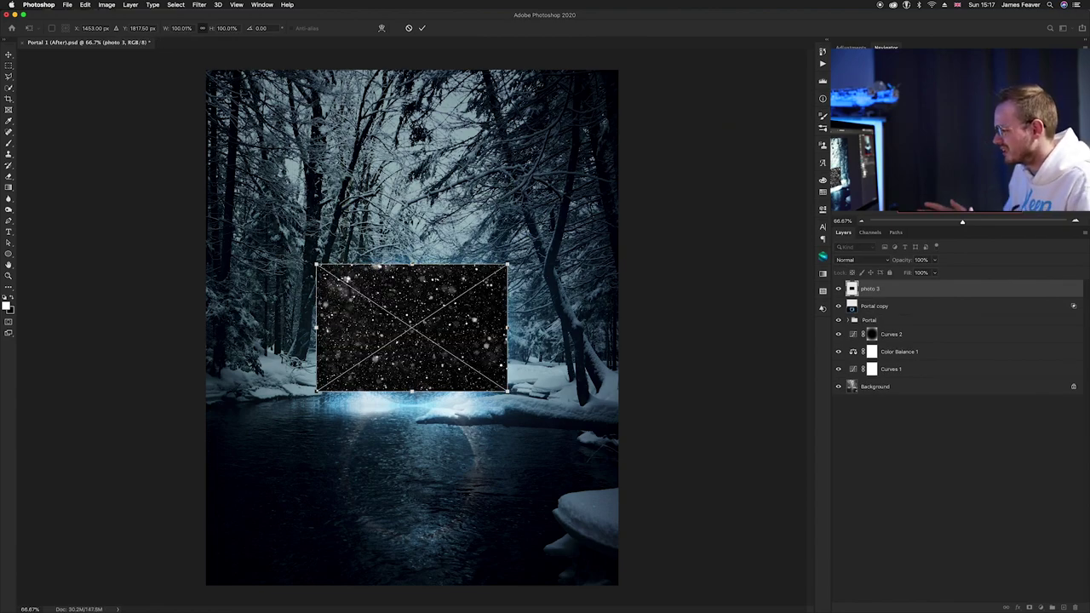
key(Return)
key(g)
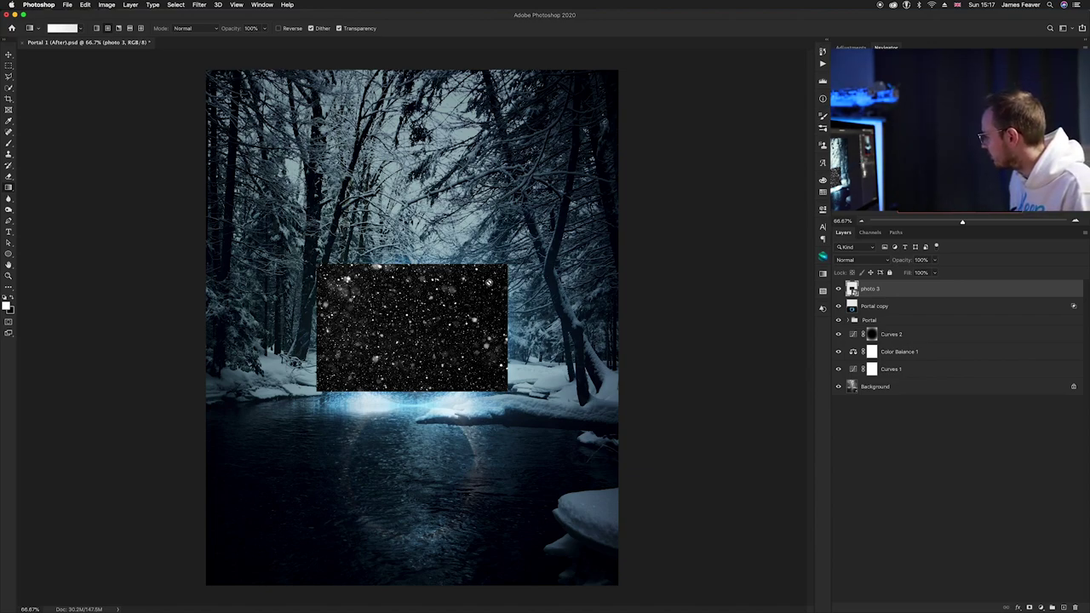
click(847, 261)
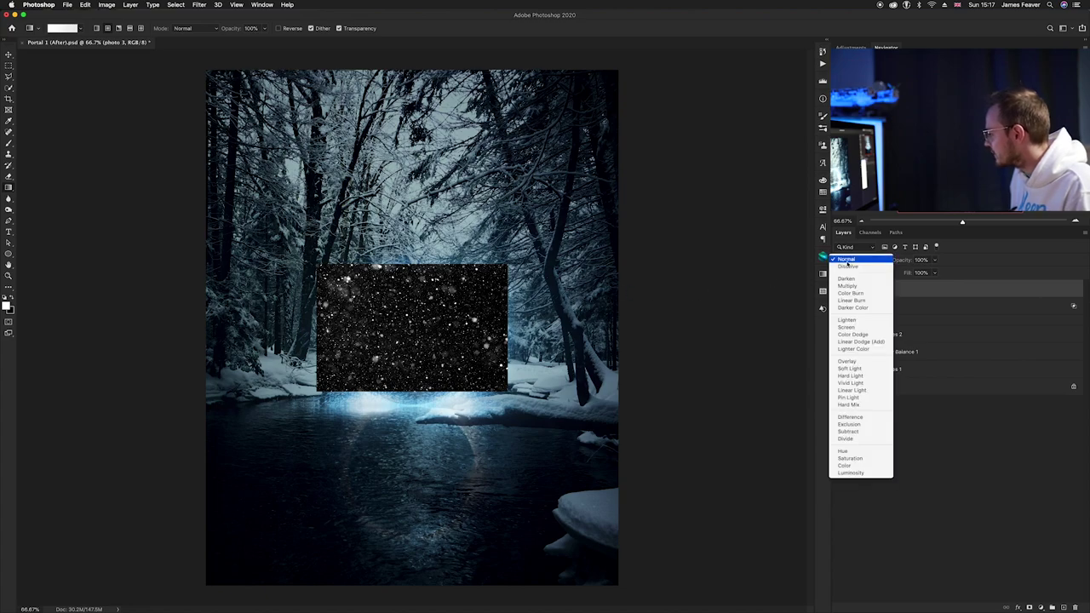
click(849, 327)
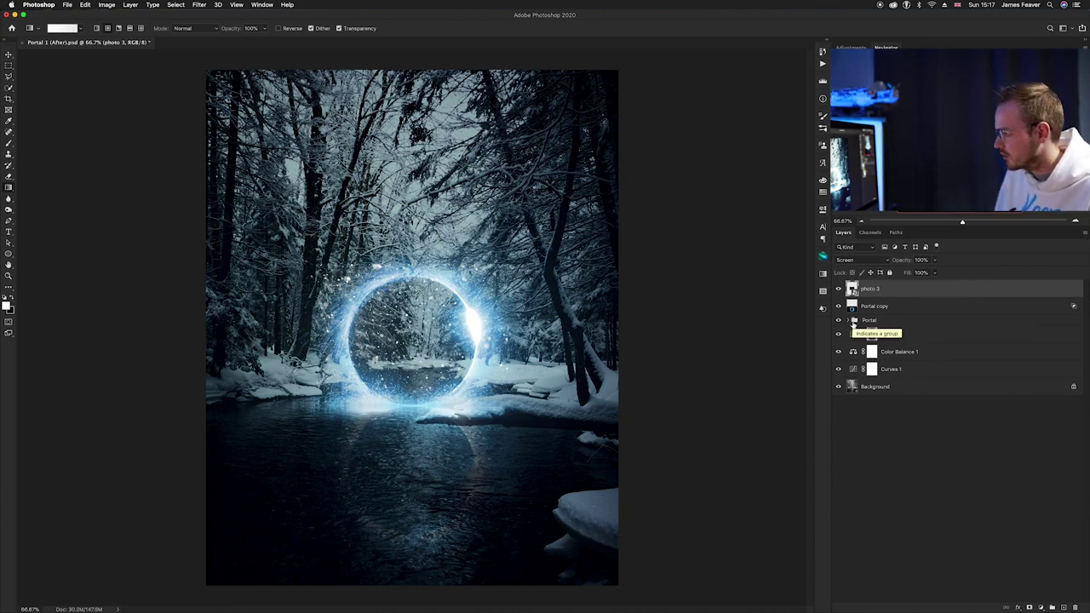
Rotate the photo 3 snow layer 90 degrees and scale it to cover the whole canvas, with its layer opacity lowered to 37%.
key(super+t)
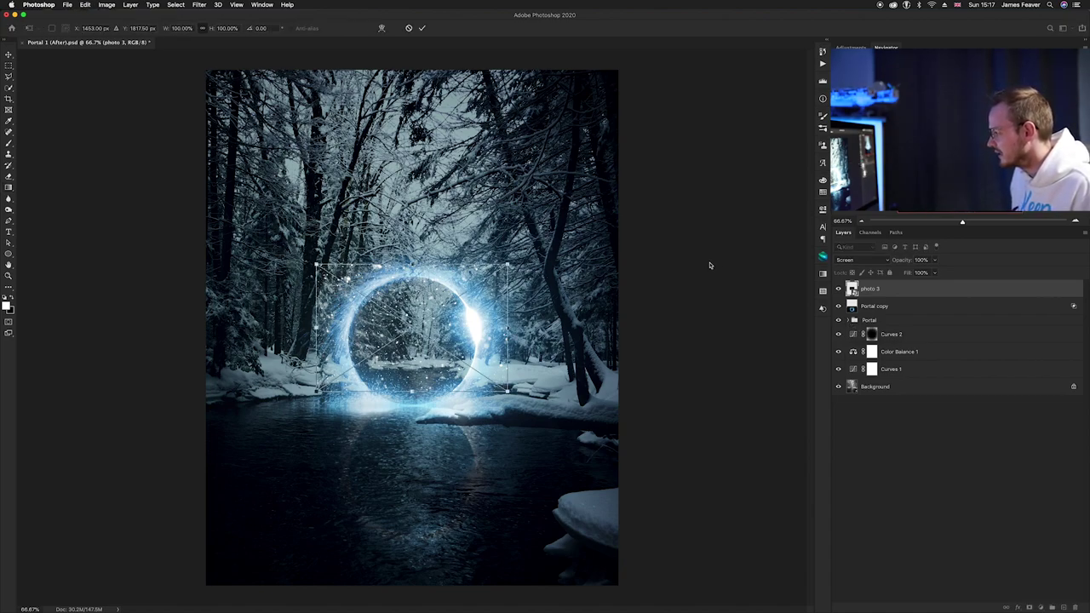
drag(512, 263, 502, 448)
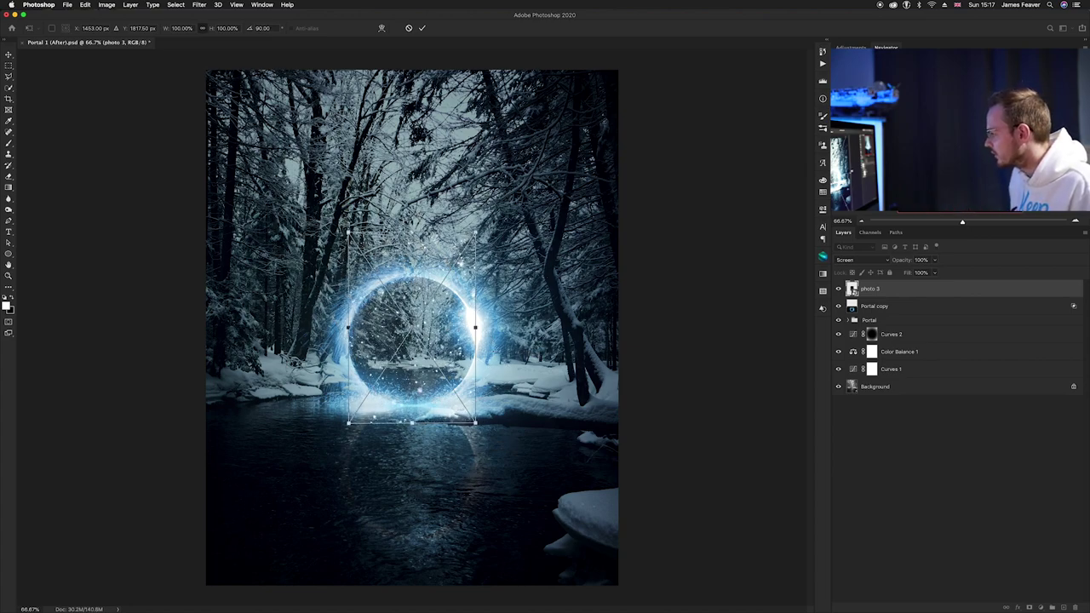
drag(475, 328, 623, 328)
key(Return)
key(g)
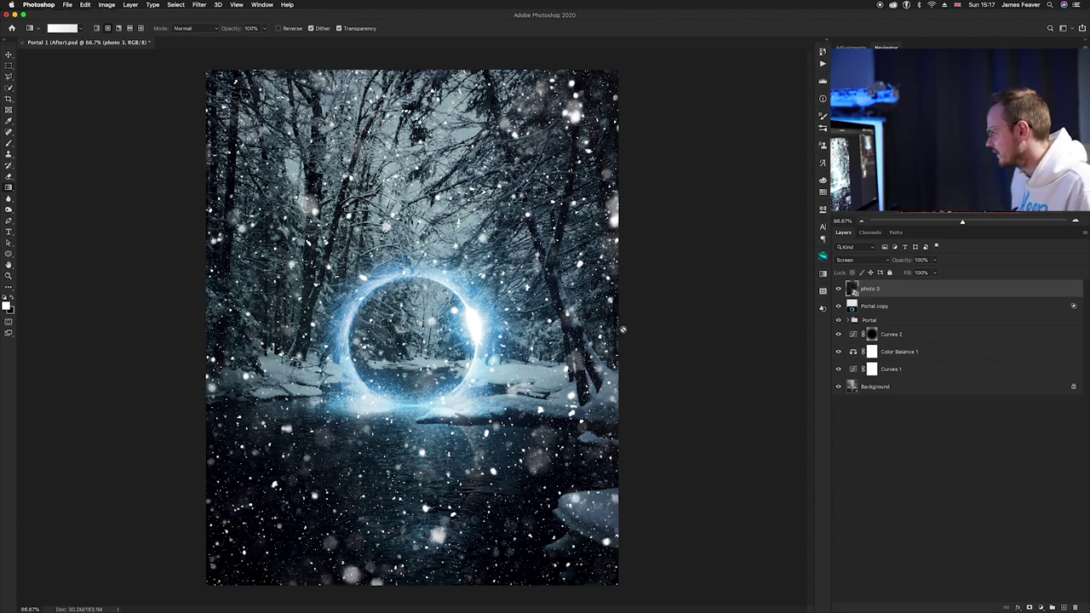
drag(903, 262, 875, 261)
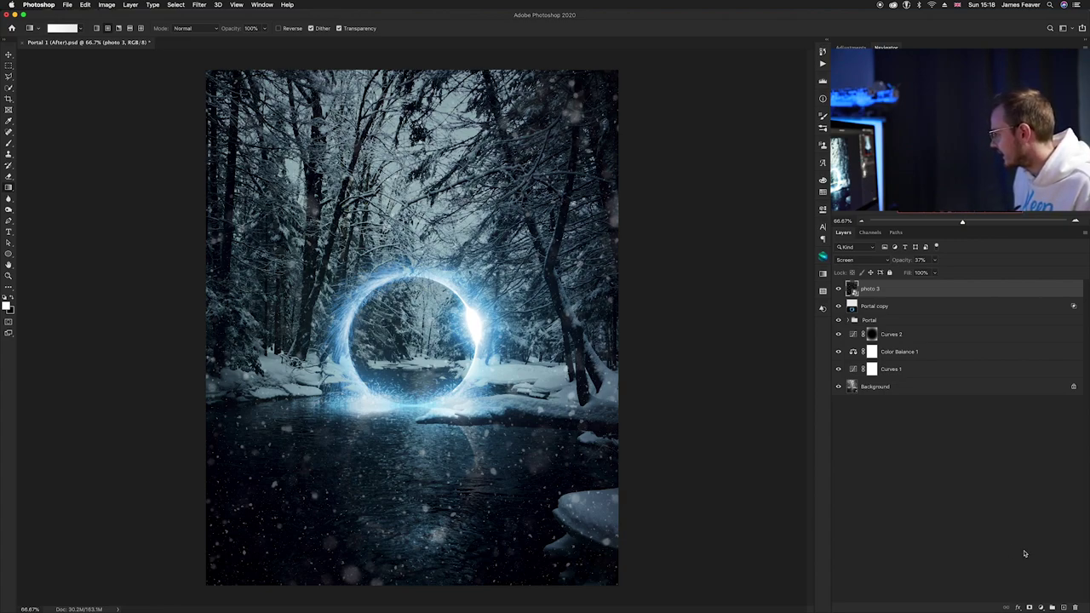
Add a layer mask to photo 3 and fade the snow around the portal with two black-to-white radial gradients at reduced gradient opacity.
click(1028, 607)
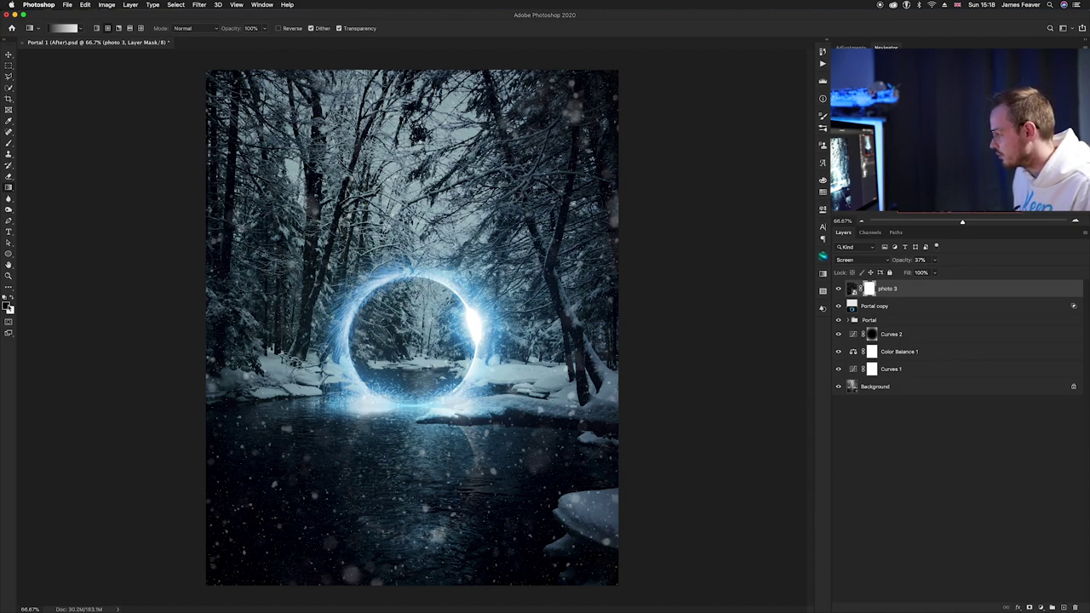
drag(464, 385, 603, 569)
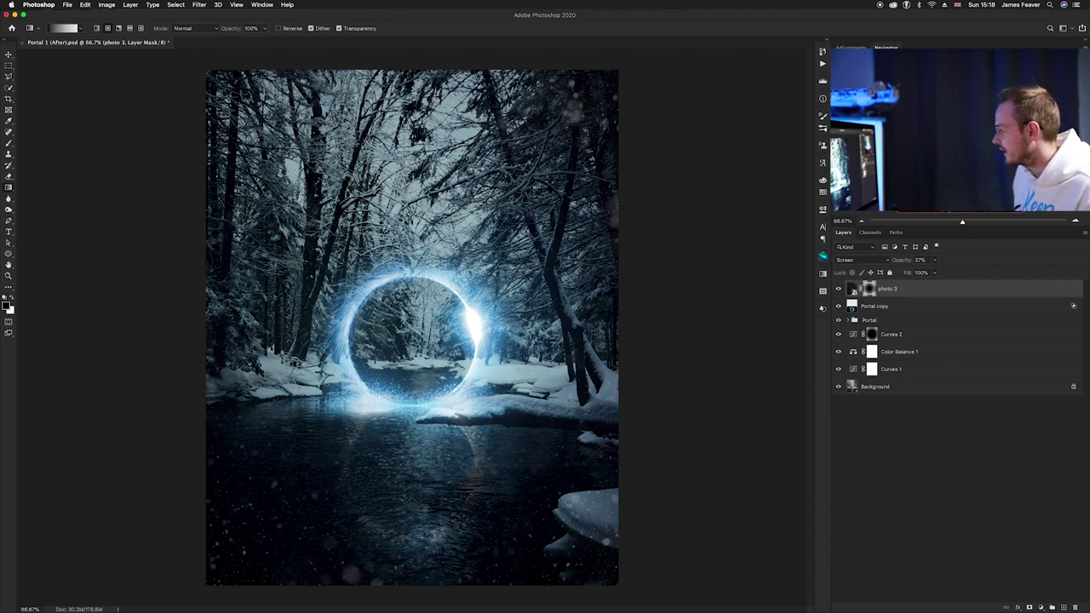
key(ctrl+z)
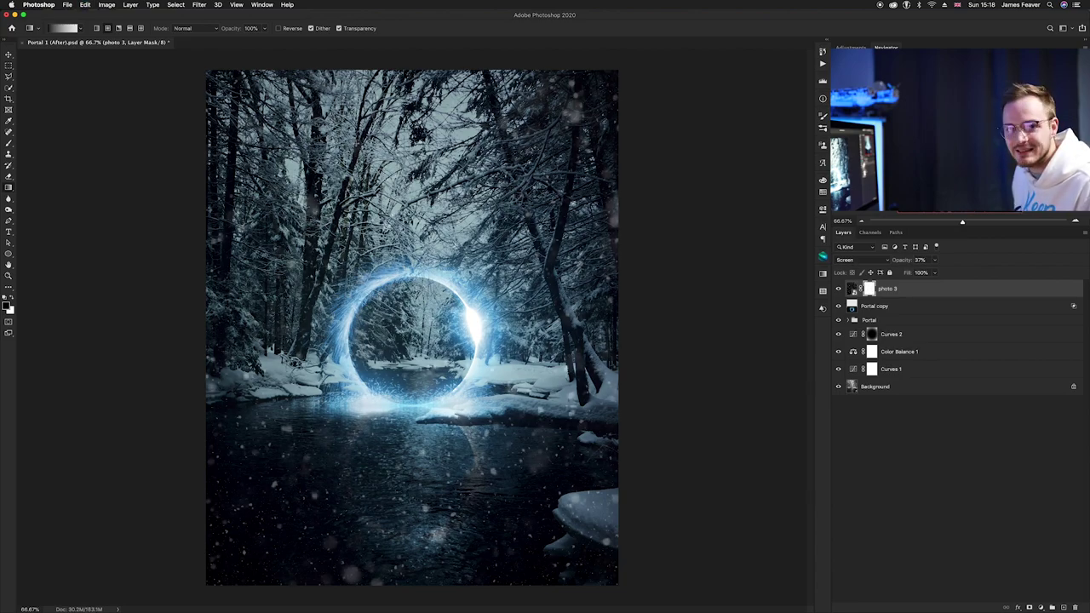
click(250, 28)
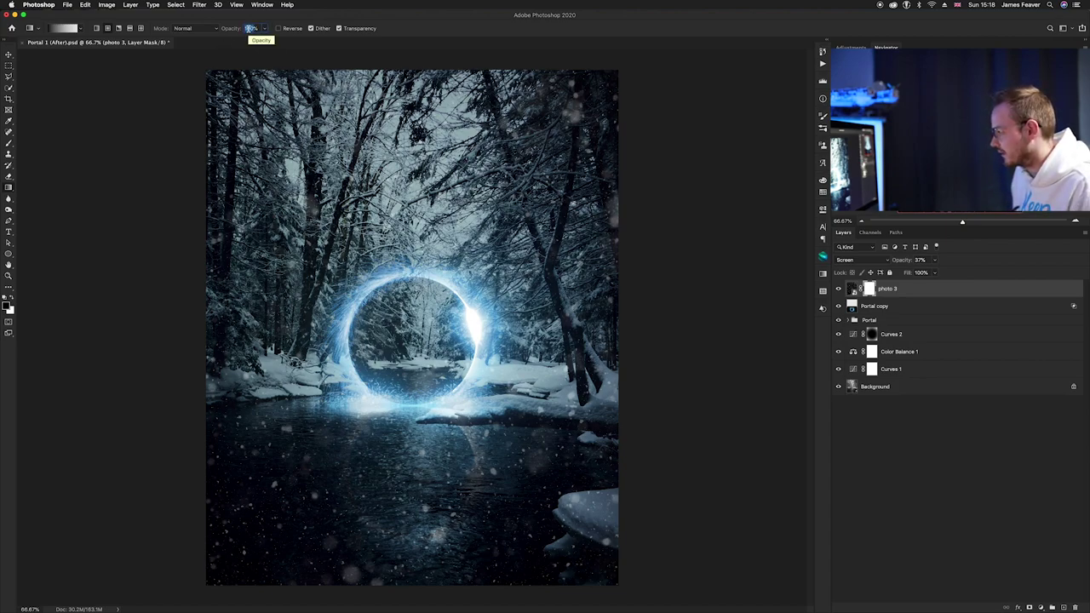
key(Return)
drag(499, 432, 612, 574)
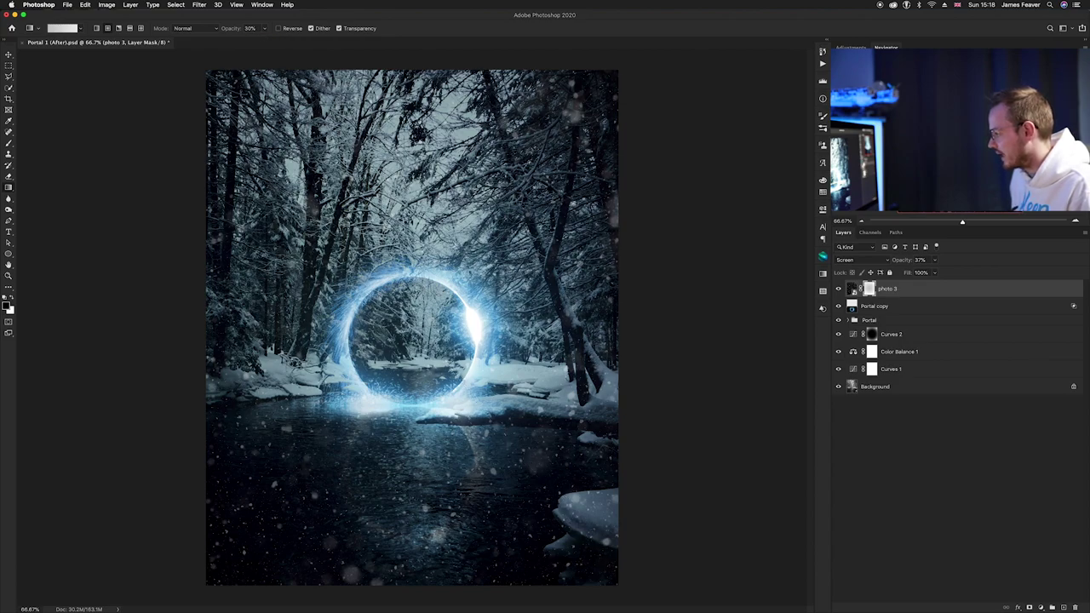
drag(464, 349, 603, 574)
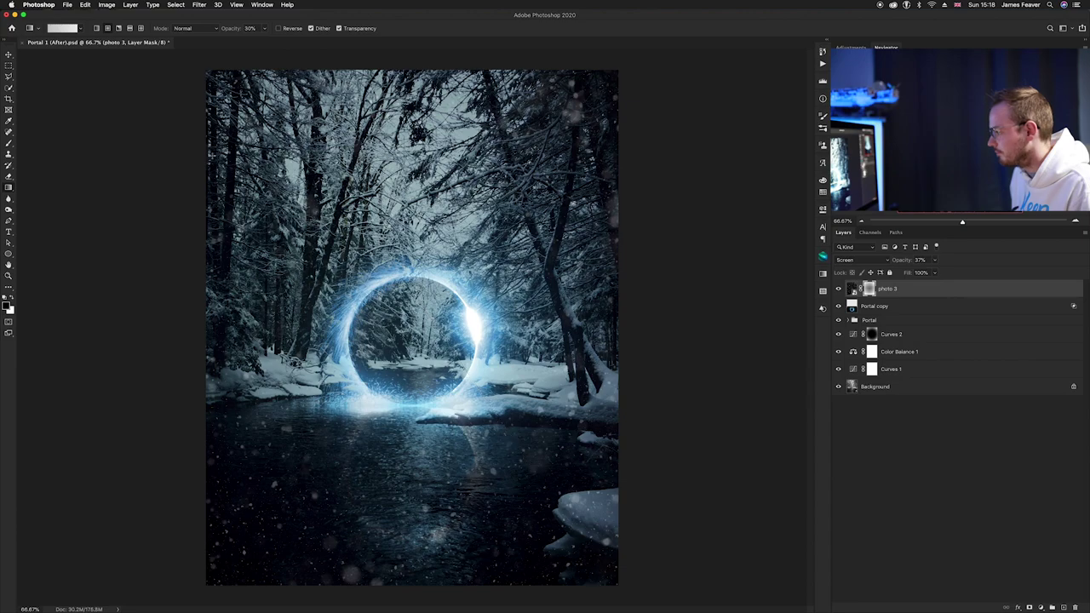
click(9, 55)
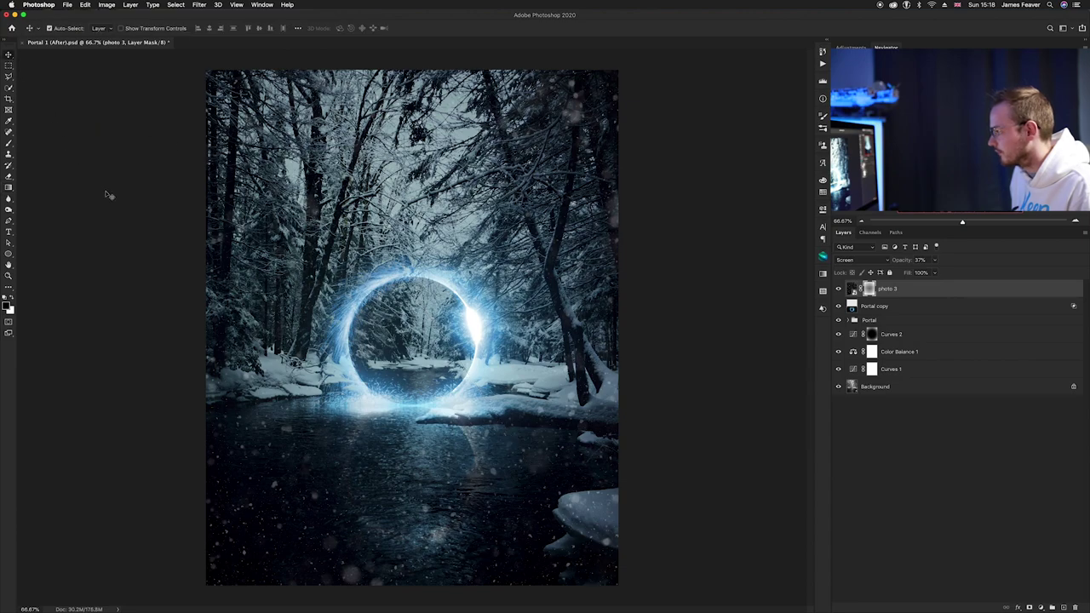
key(super+alt+a)
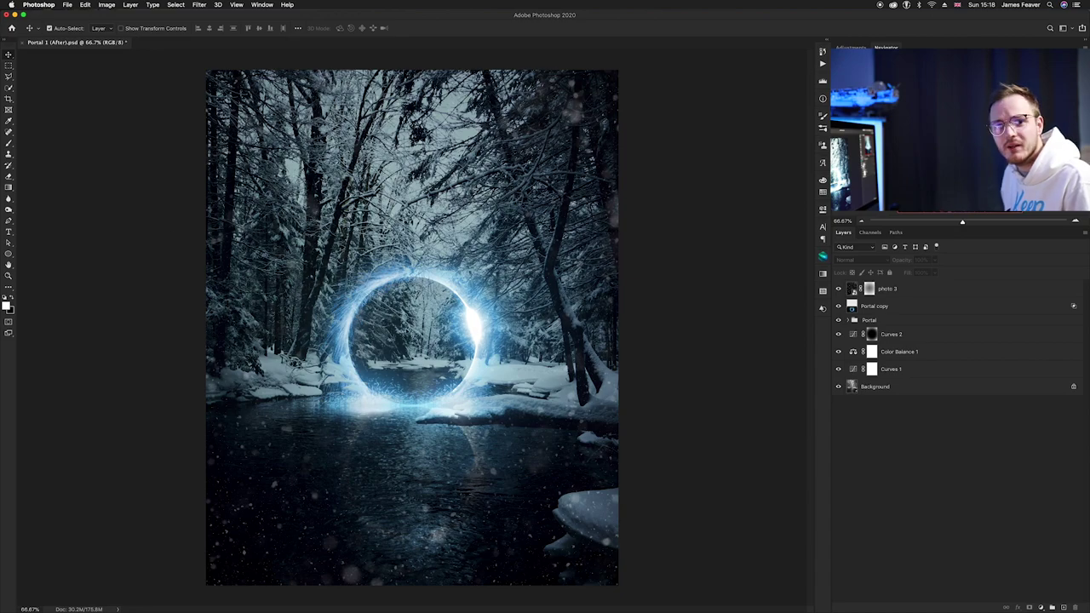